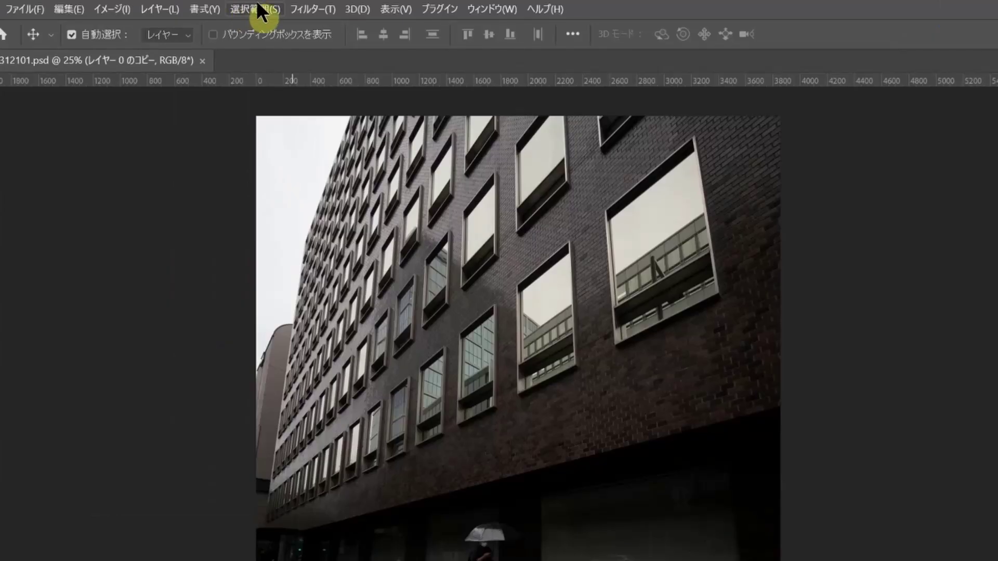
- Automatically select the sky above the brick building using Select > Sky
left_click(219, 6)
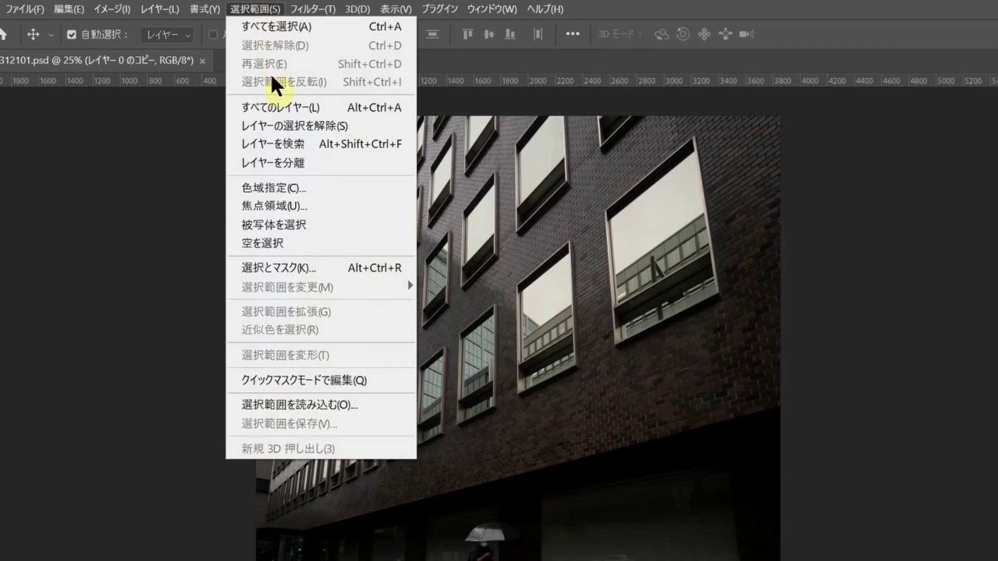
left_click(288, 239)
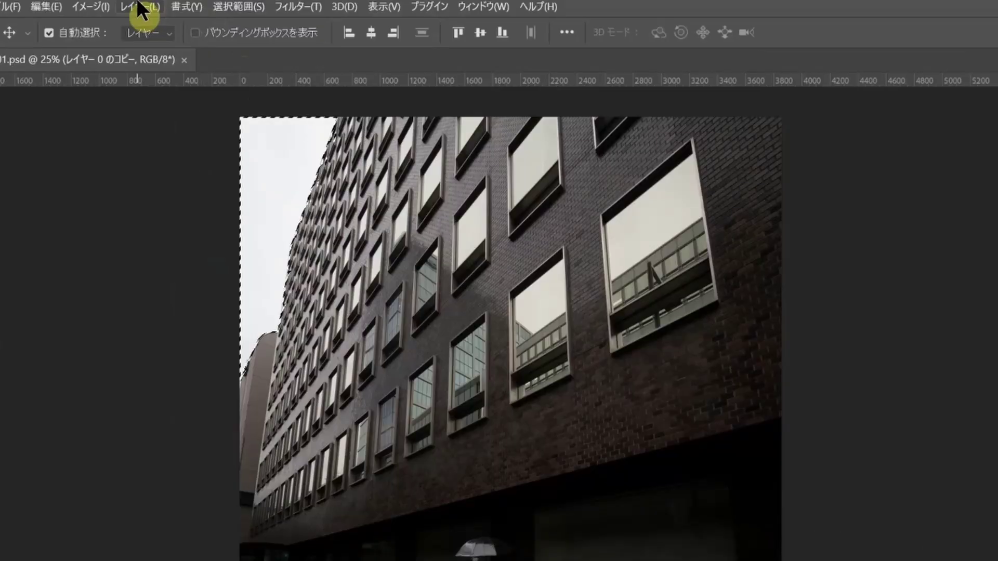
left_click(140, 7)
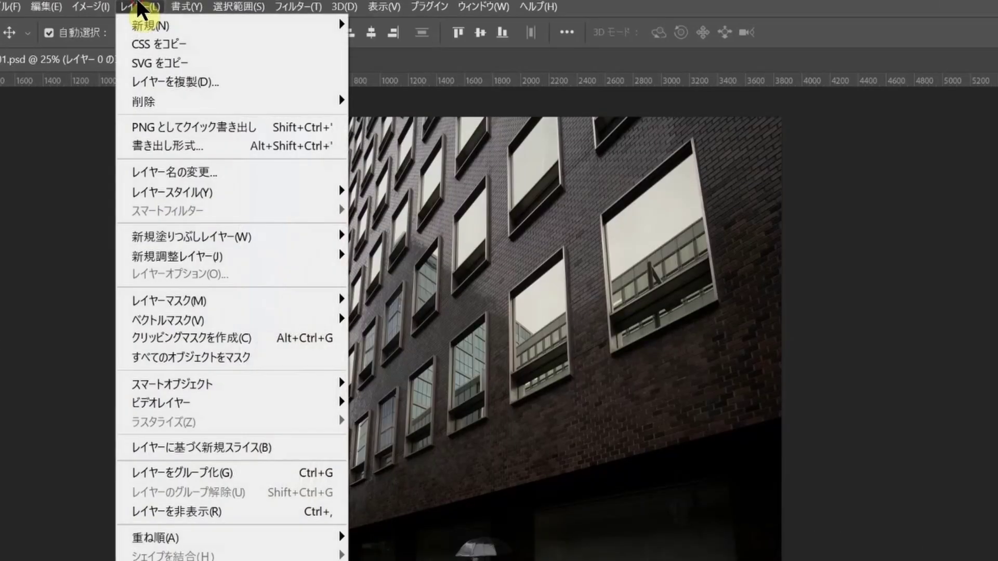
mouse_move(229, 236)
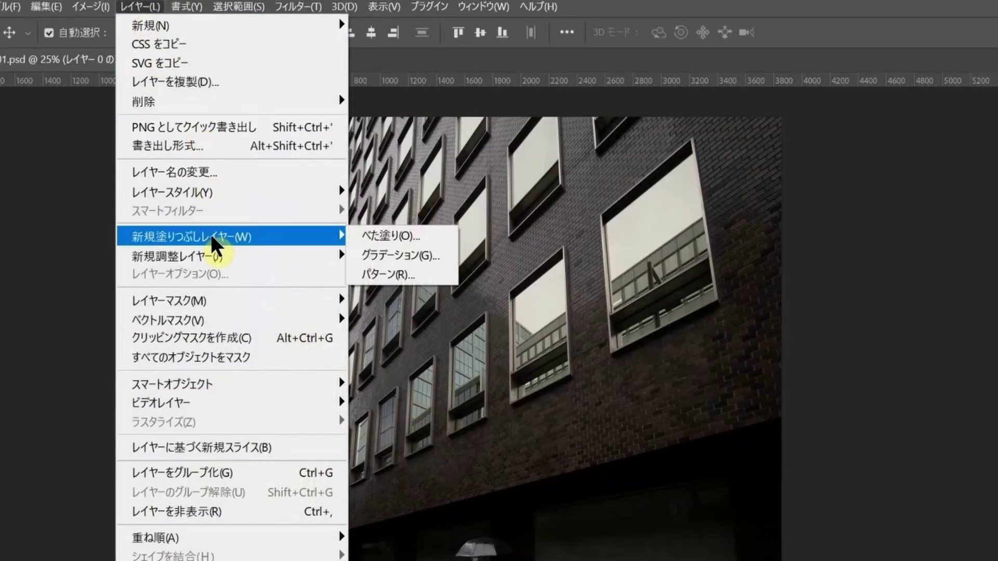
- Add a Gradient fill layer using the black-to-white preset, reversed so the sky top darkens
left_click(397, 252)
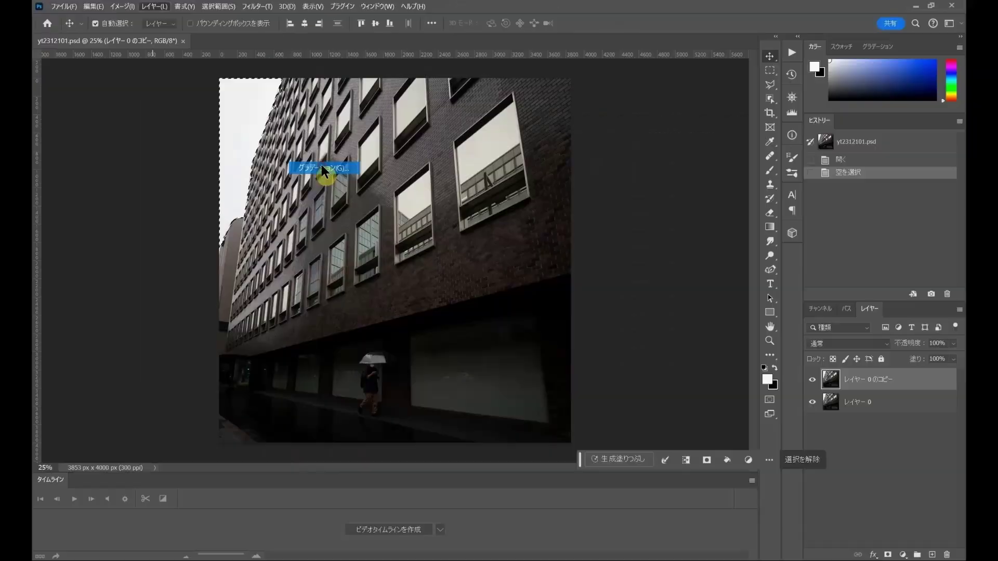
left_click(615, 172)
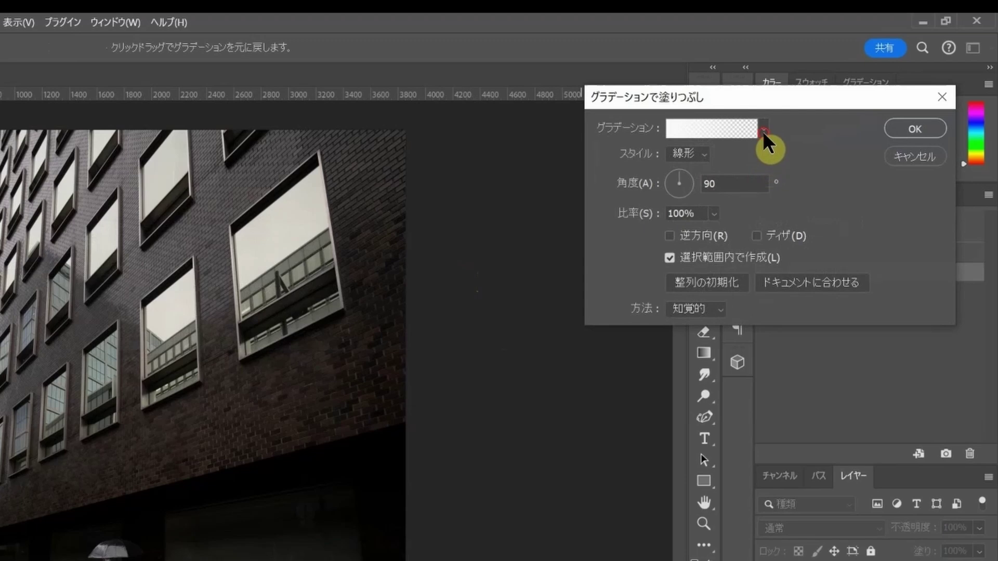
left_click(763, 130)
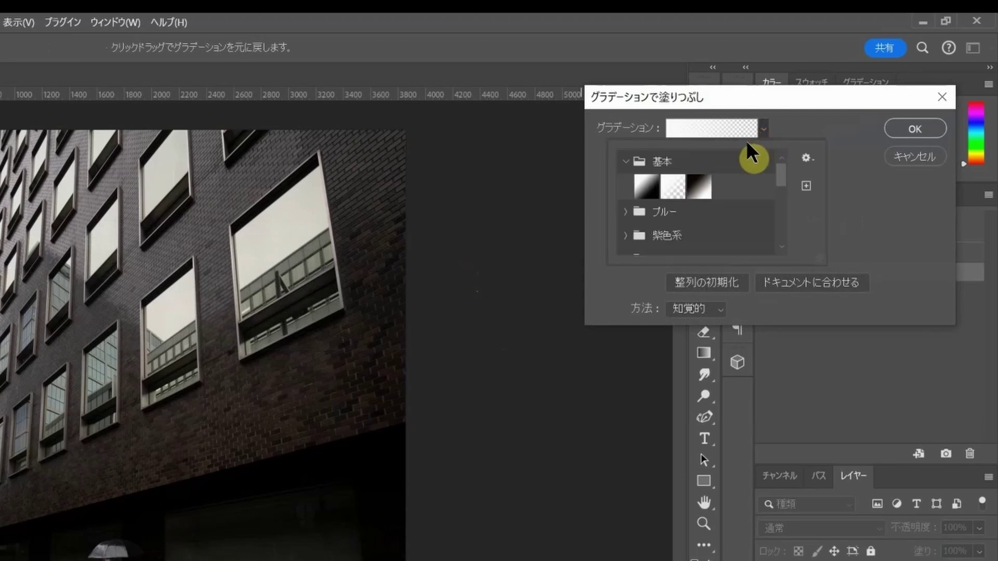
left_click(699, 188)
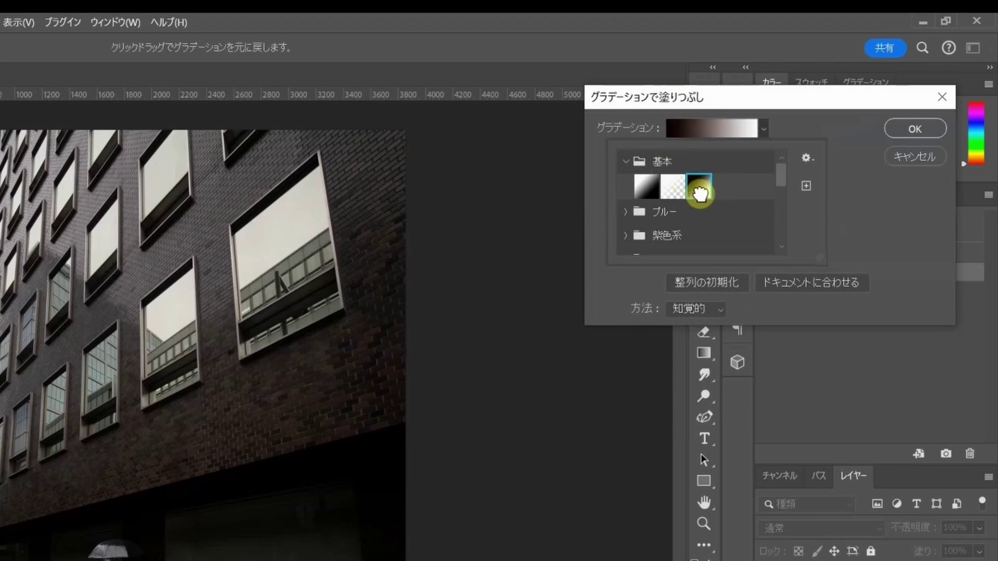
left_click(862, 243)
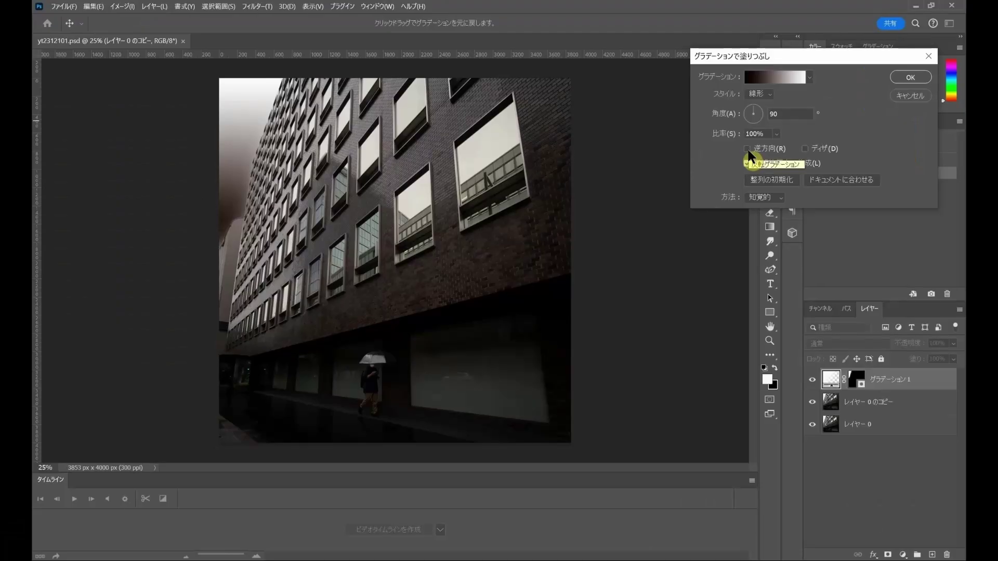
left_click(670, 236)
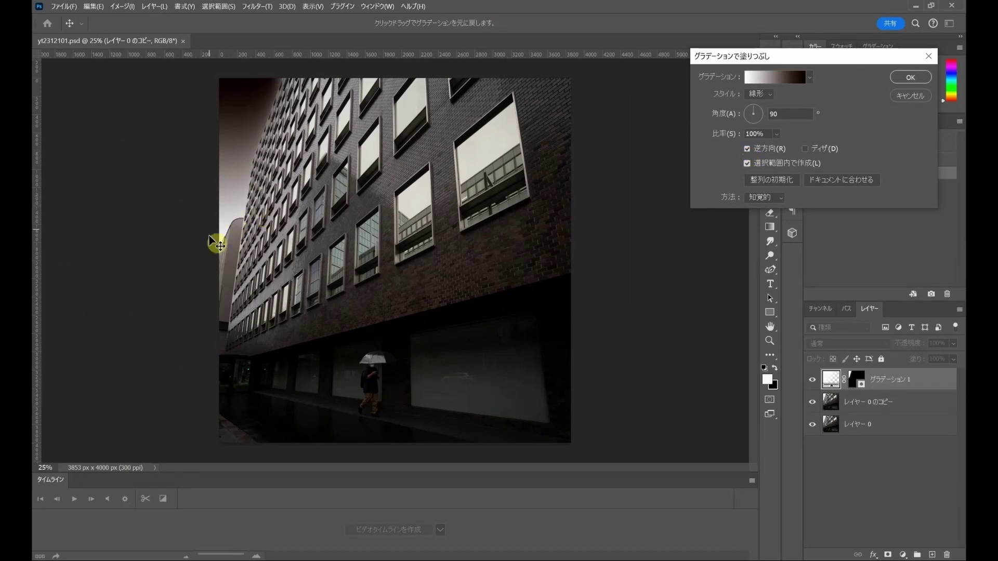
- Scale the gradient to 141%, reposition it within the sky, and apply it
left_click_drag(227, 206, 241, 107)
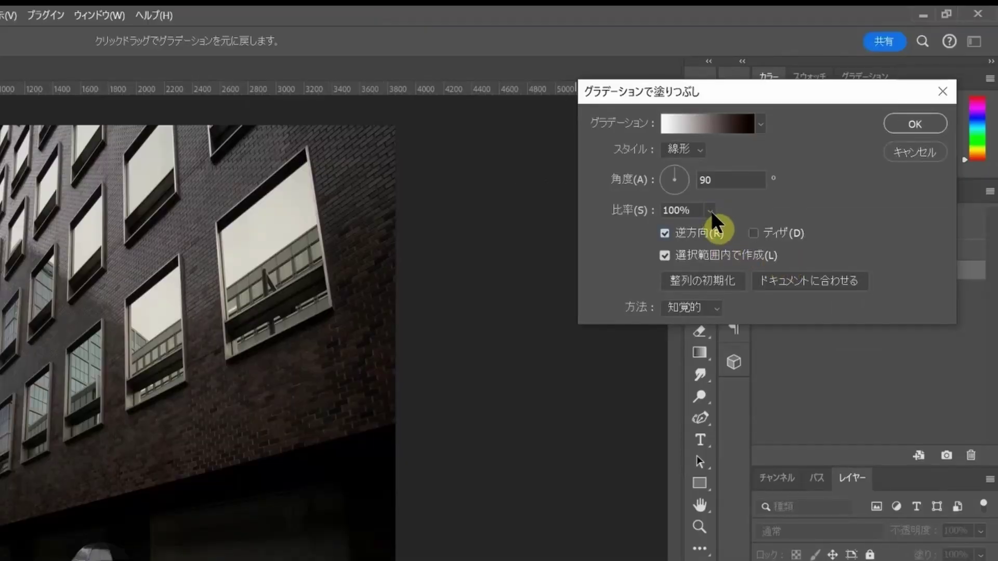
left_click_drag(710, 210, 730, 231)
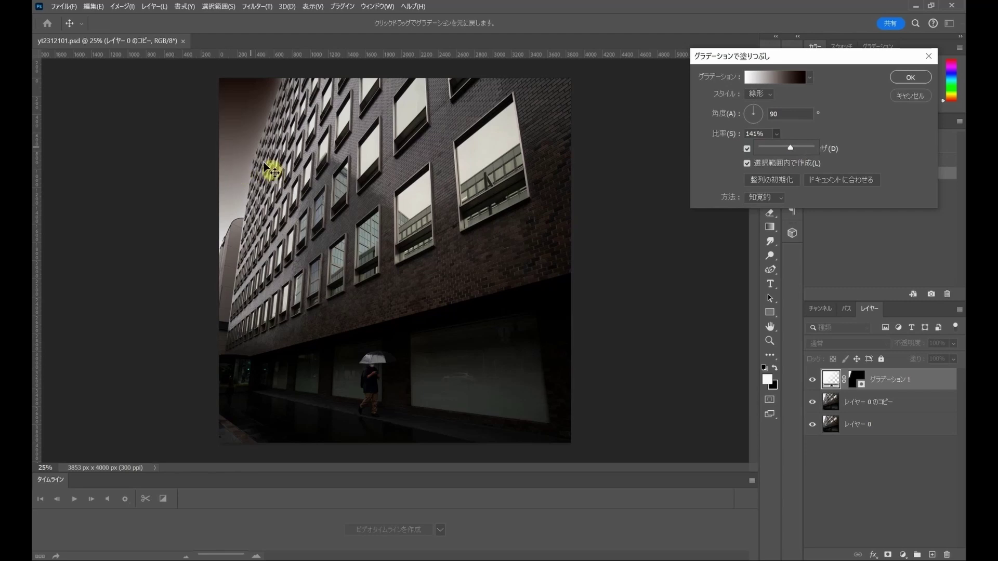
left_click(240, 131)
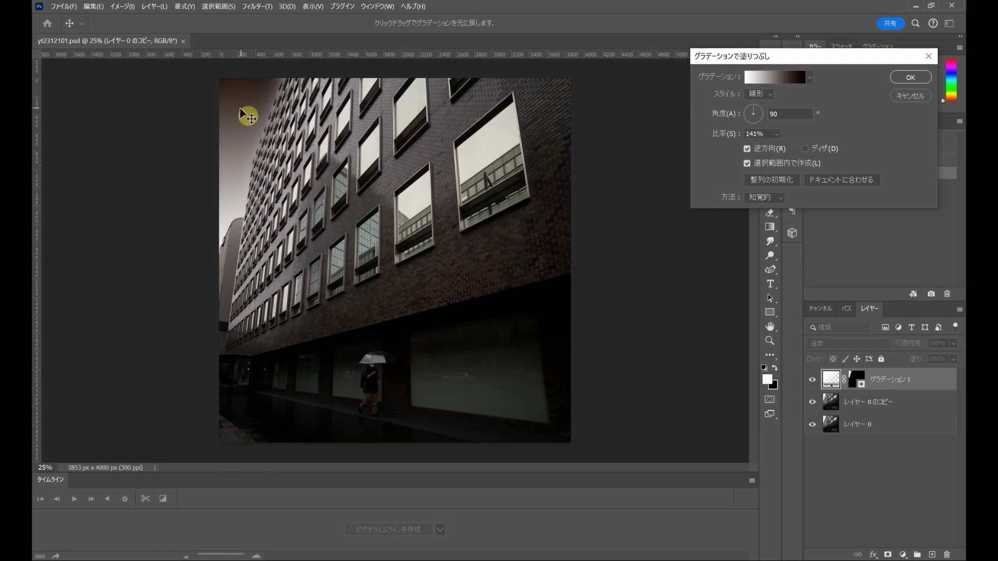
mouse_move(240, 115)
left_mouse_down()
mouse_move(241, 106)
mouse_move(261, 118)
mouse_move(767, 108)
left_mouse_up()
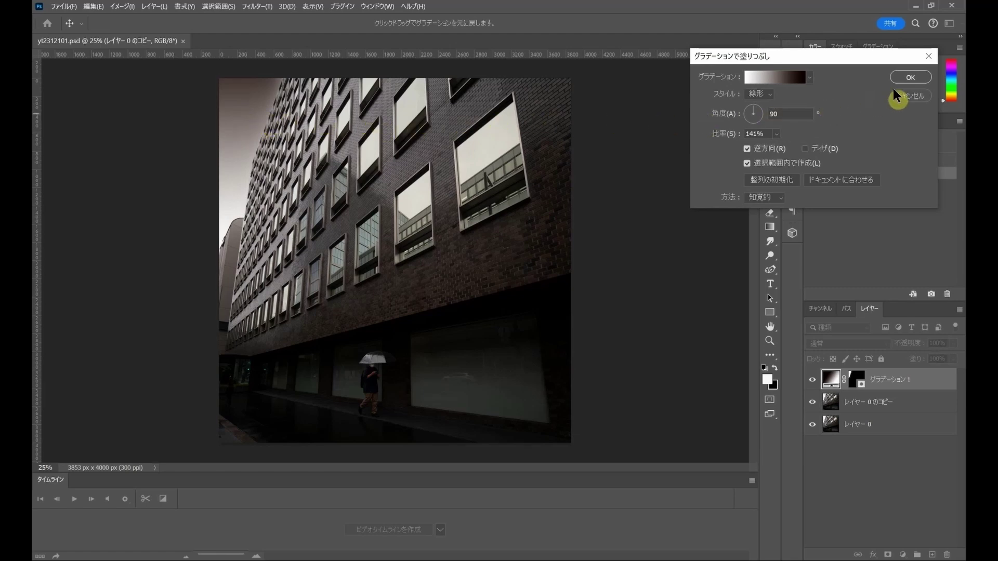
left_click(910, 77)
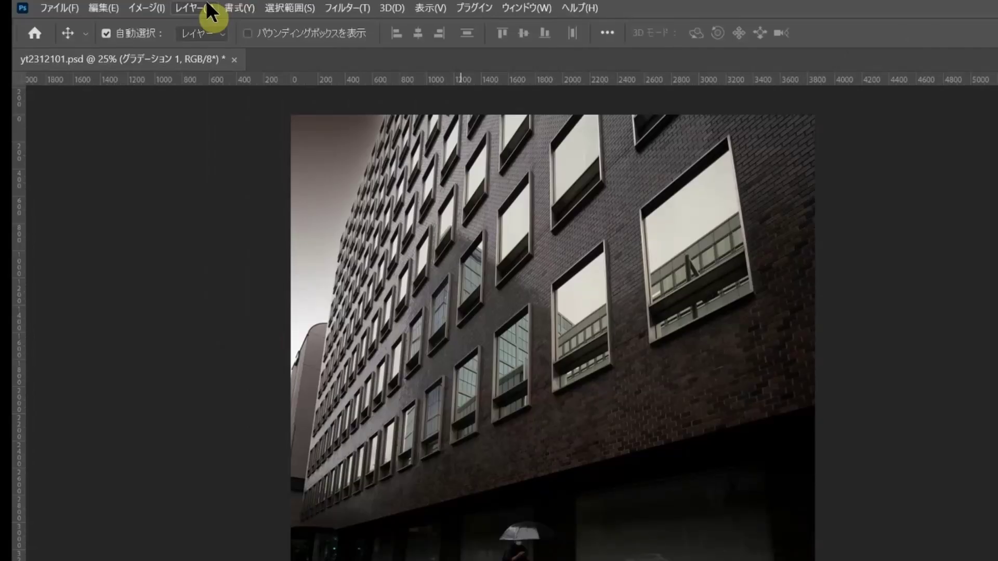
- Add a default Black & White adjustment layer named 白黒 1 above Gradient 1
left_click(208, 7)
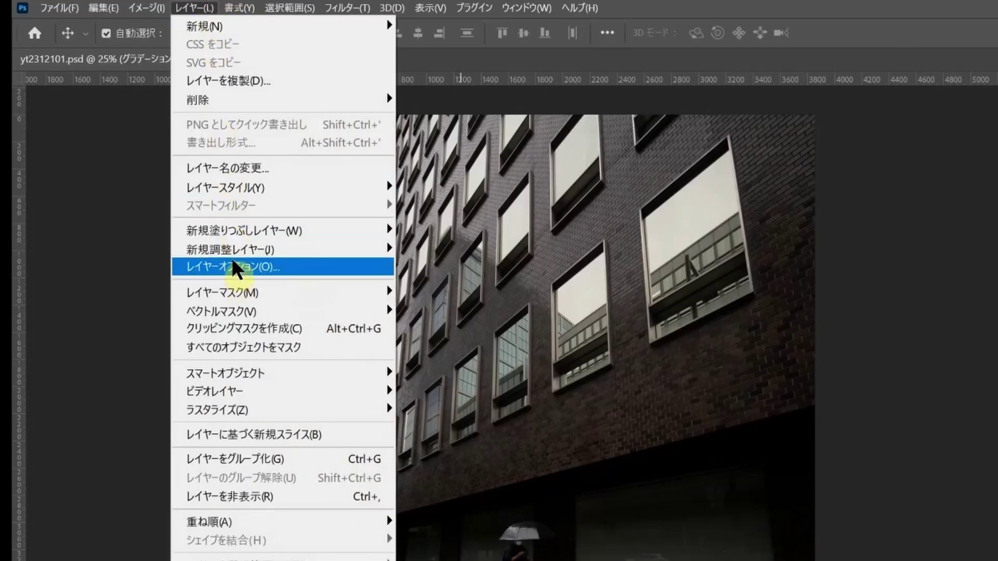
mouse_move(234, 249)
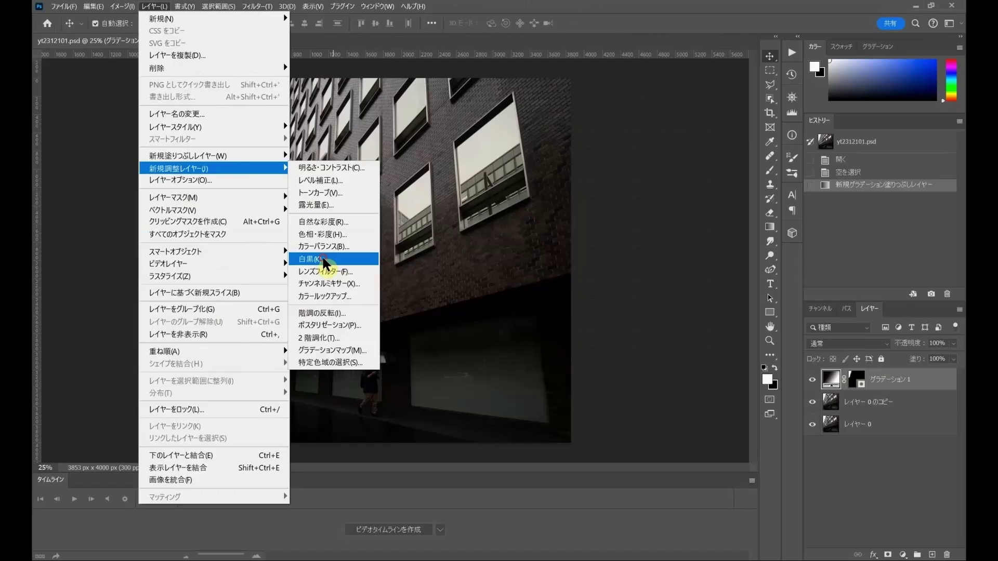
left_click(445, 386)
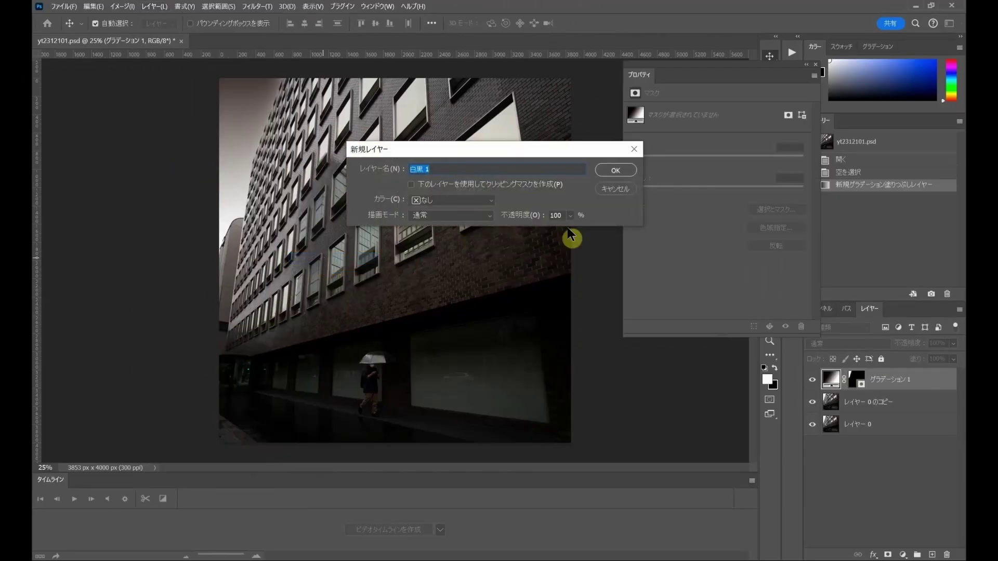
left_click(618, 173)
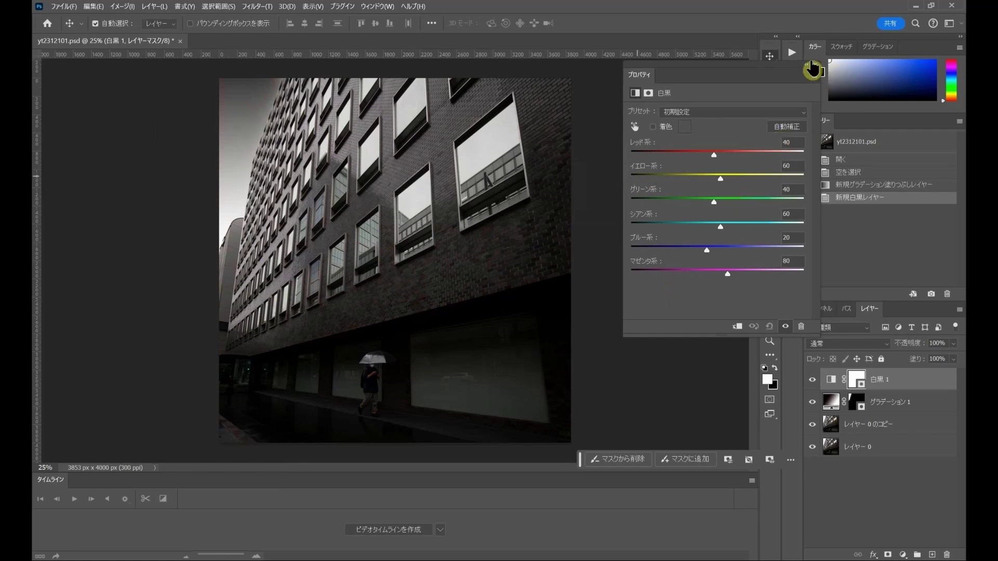
- Close the floating Properties panel holding the Black & White sliders
left_click(816, 66)
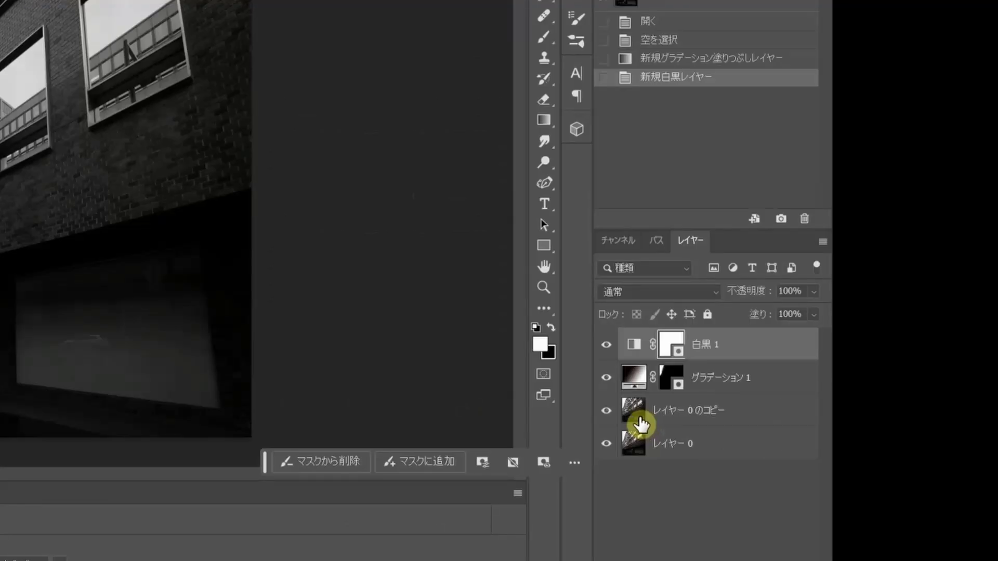
- Set the base-layer copy to Overlay blend mode at 75% opacity
left_click(639, 423)
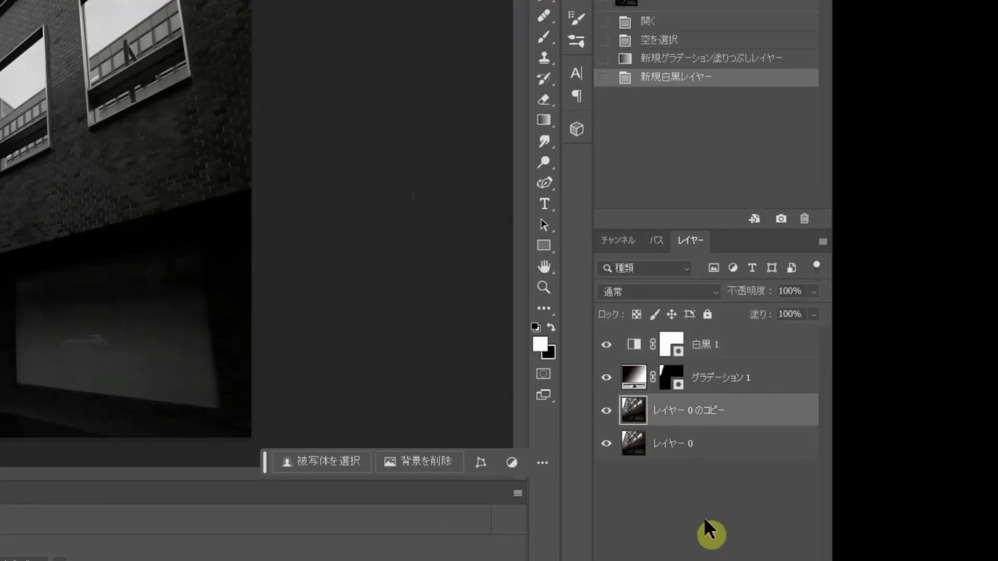
left_click(712, 291)
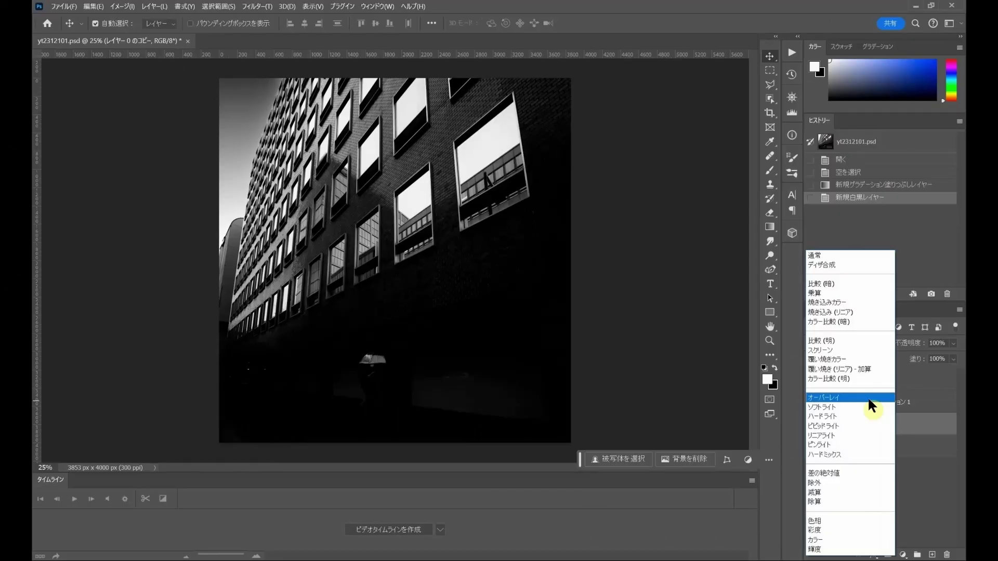
left_click(871, 399)
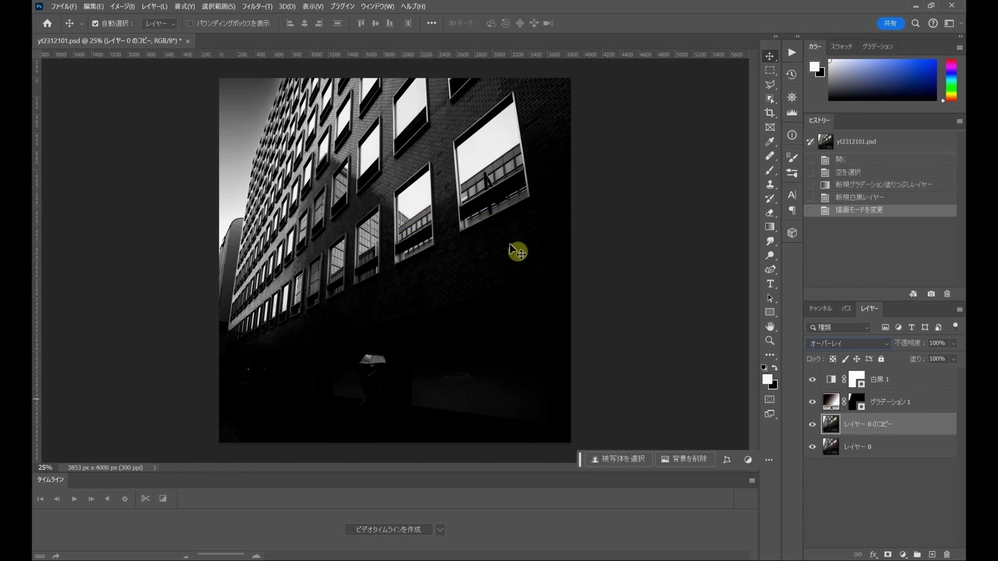
left_click(953, 343)
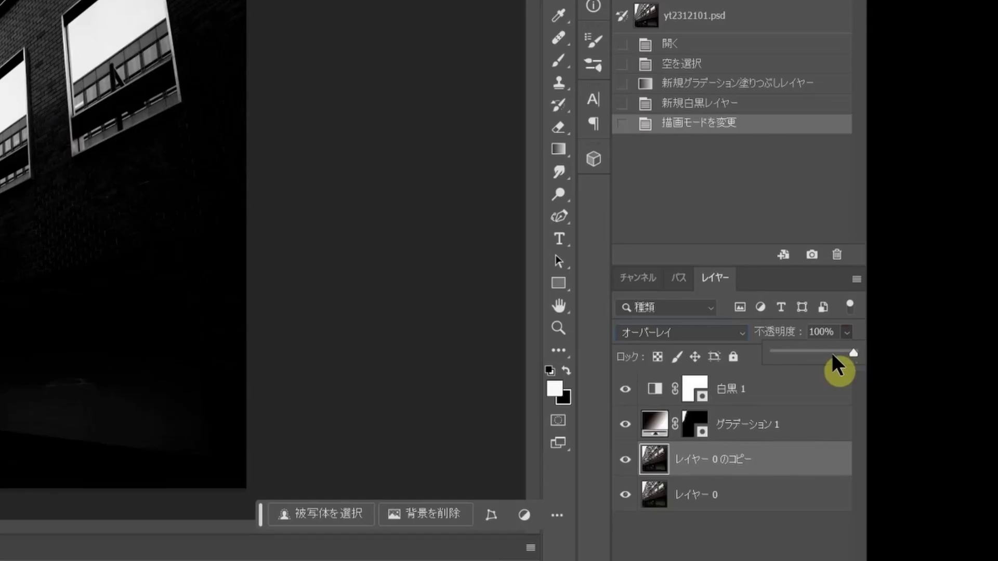
left_click(945, 357)
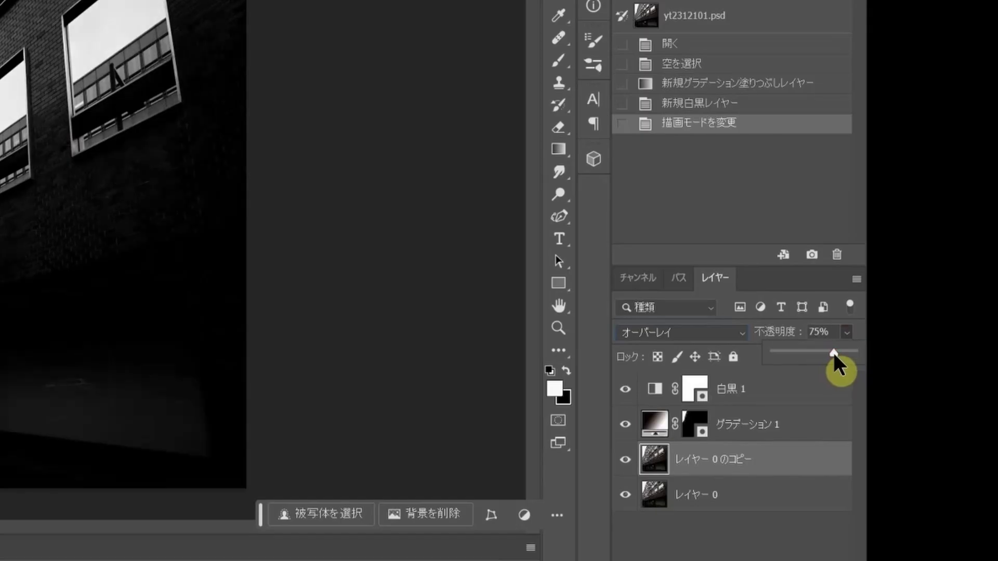
left_click_drag(833, 353, 833, 353)
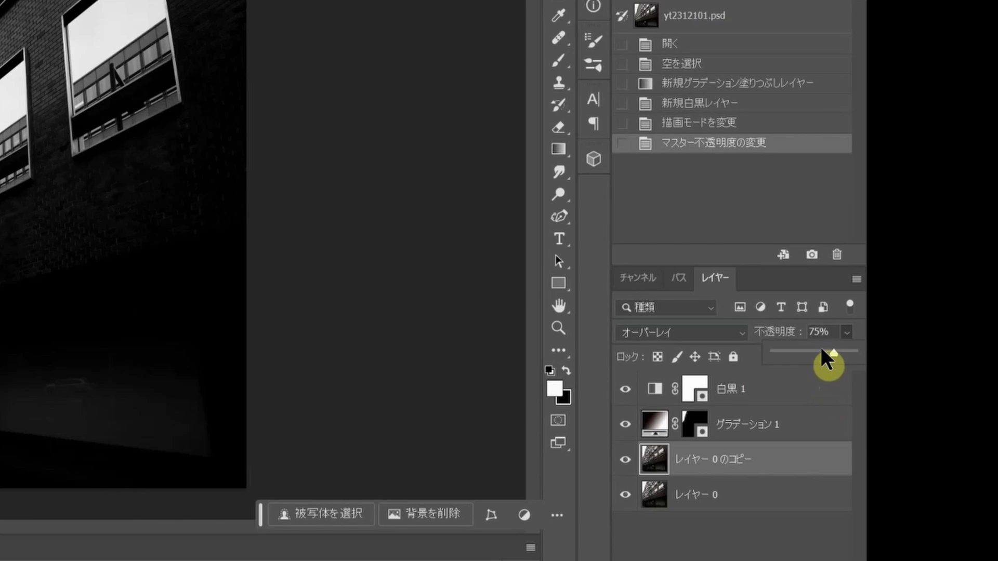
left_click(410, 283)
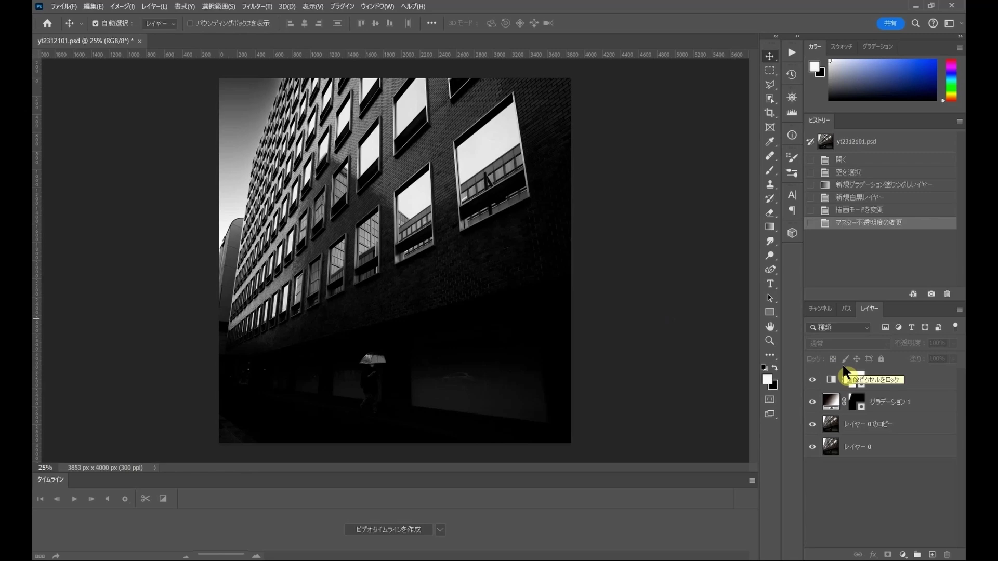
- Hide the contrast copy layer and switch to the Polygonal Lasso Tool
left_click(813, 425)
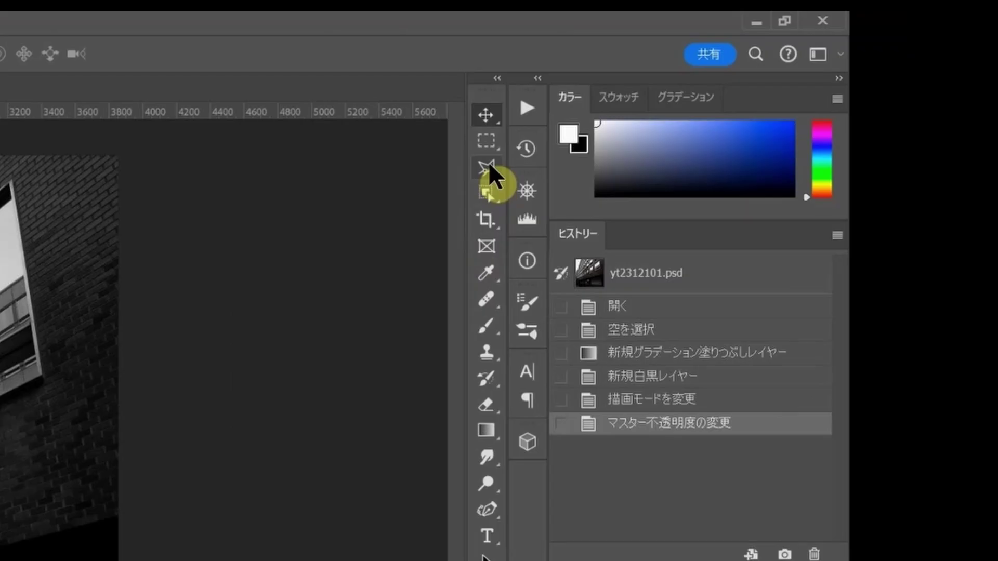
right_click(771, 86)
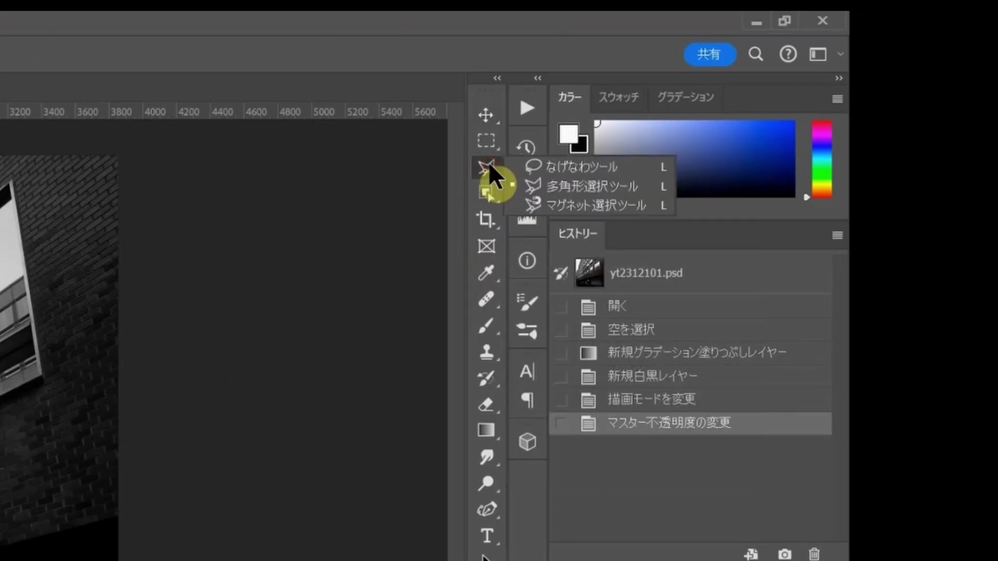
left_click(567, 177)
scroll(603, 312, "up", 2)
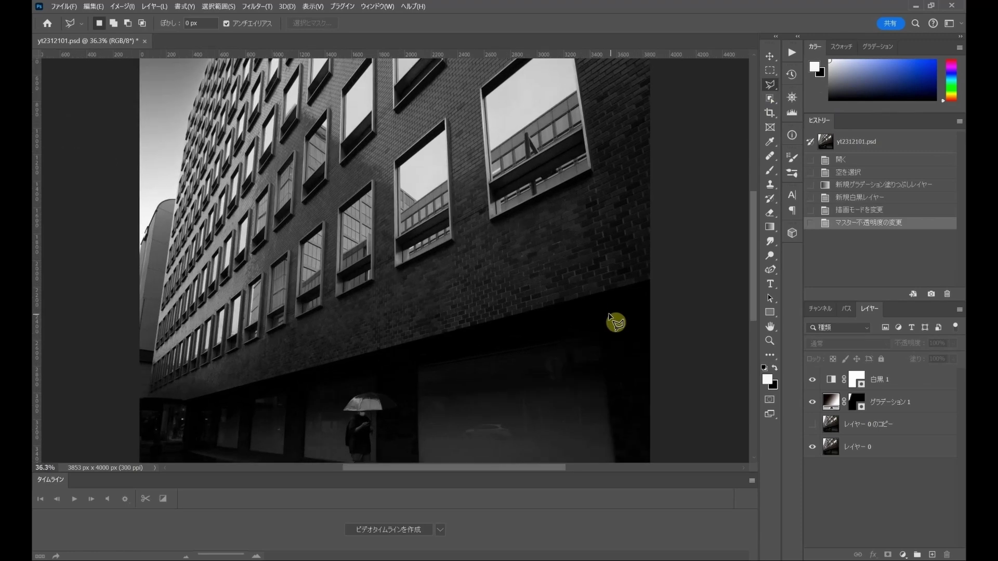
scroll(611, 317, "up", 1)
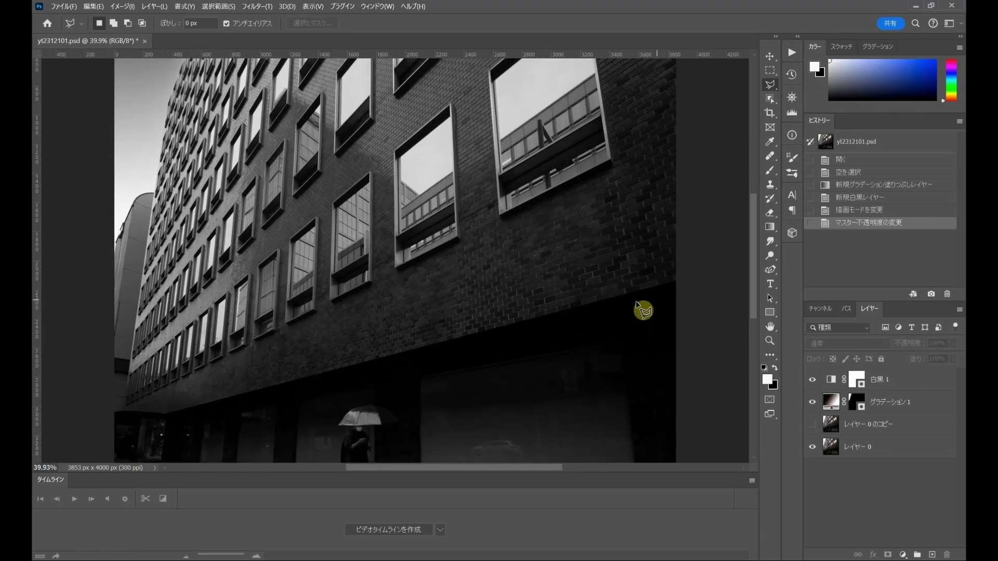
- Outline the upper brick facade with a polygonal selection, then show the copy layer again
left_click(677, 283)
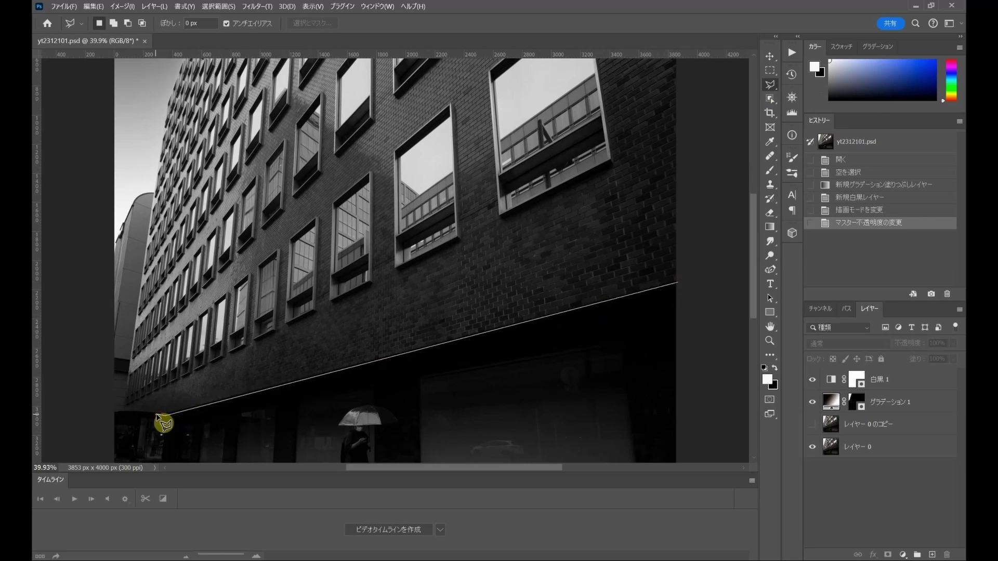
left_click(164, 415)
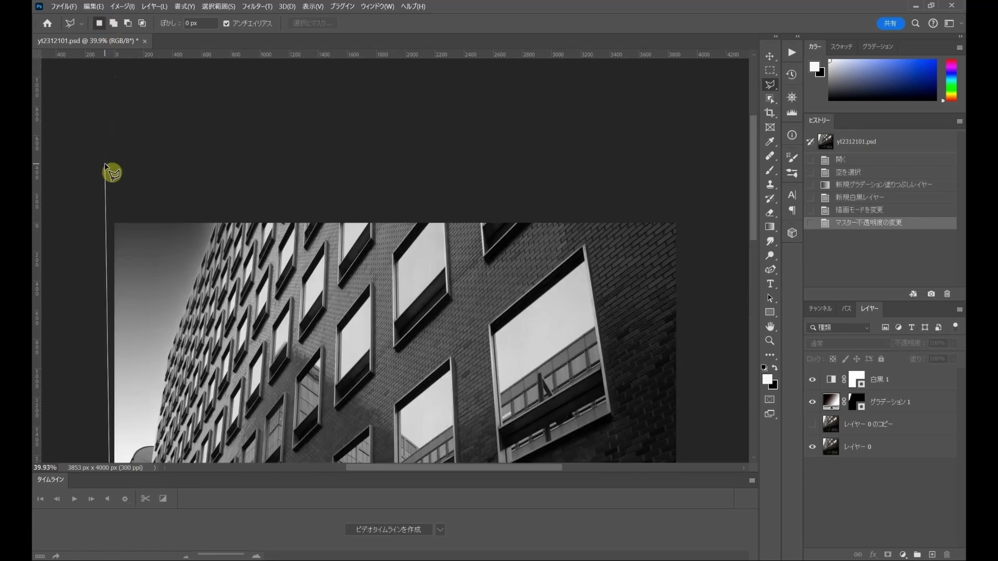
left_click(105, 164)
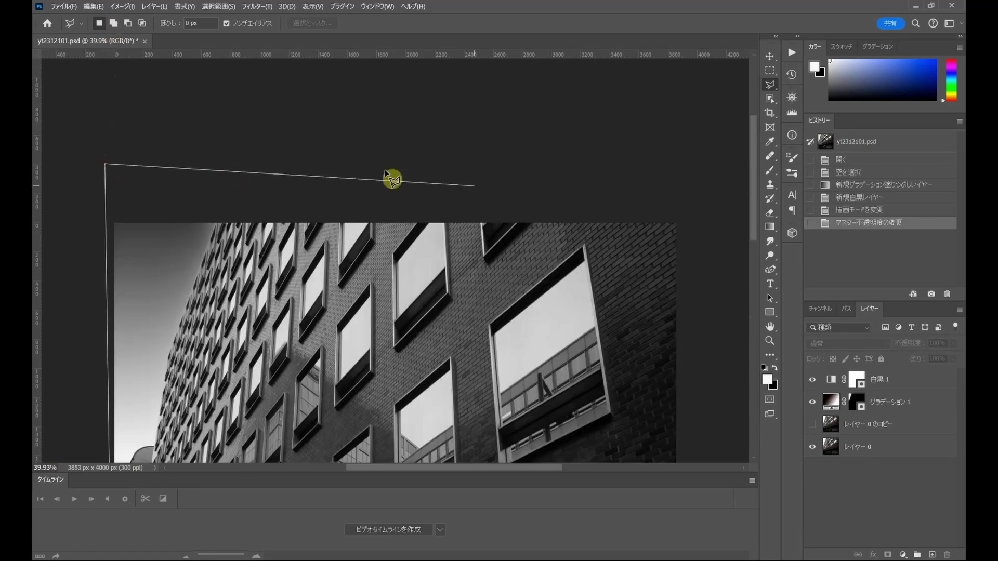
left_click(708, 216)
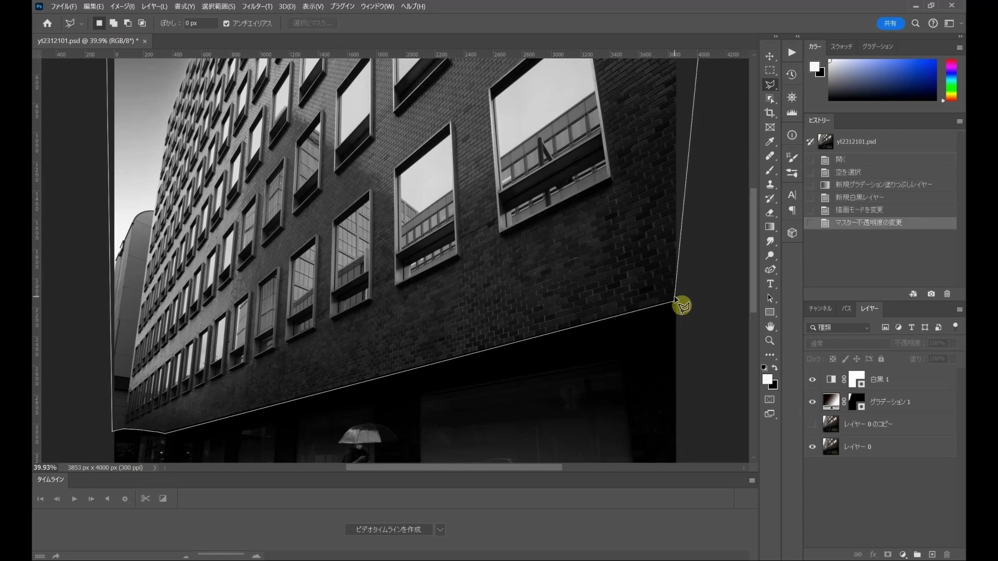
left_click(675, 300)
key("ctrl+minus")
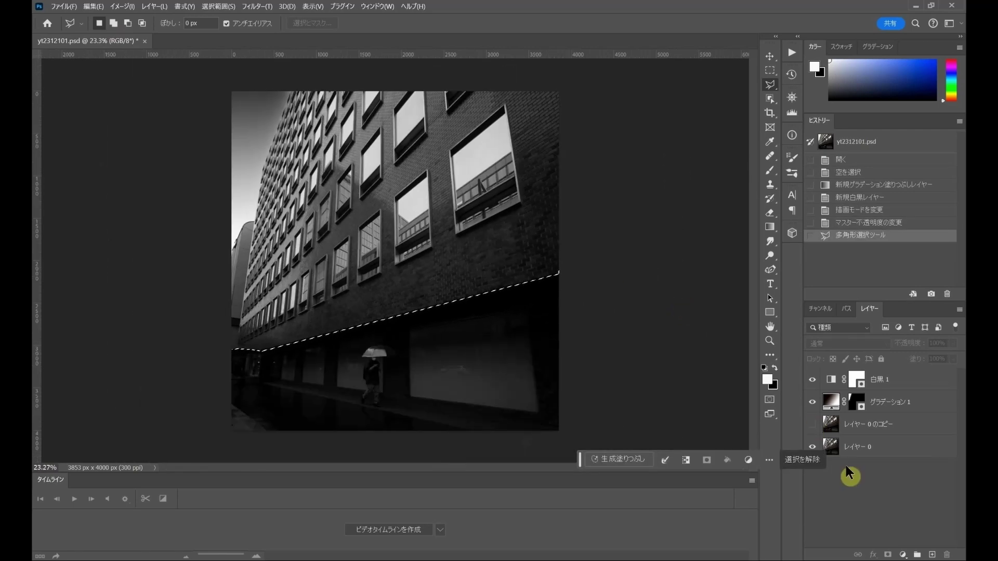
left_click(812, 429)
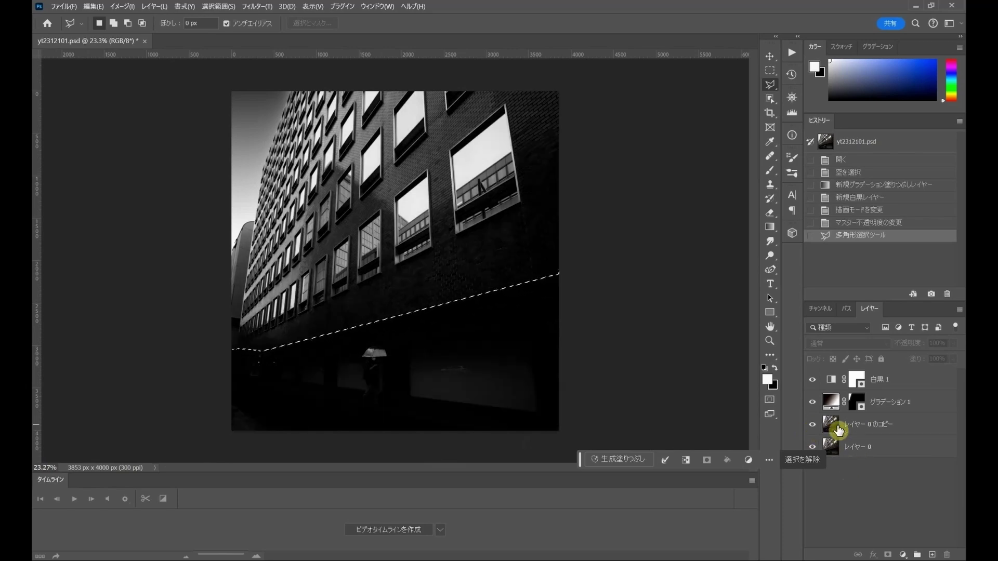
- Mask the Overlay copy layer to the facade selection and toggle its visibility to compare
left_click(833, 430)
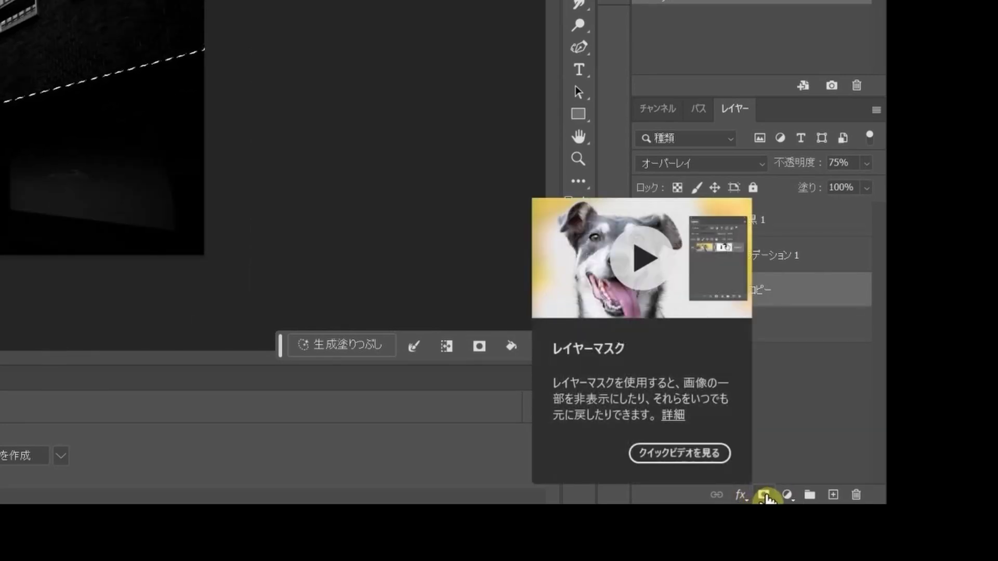
left_click(766, 498)
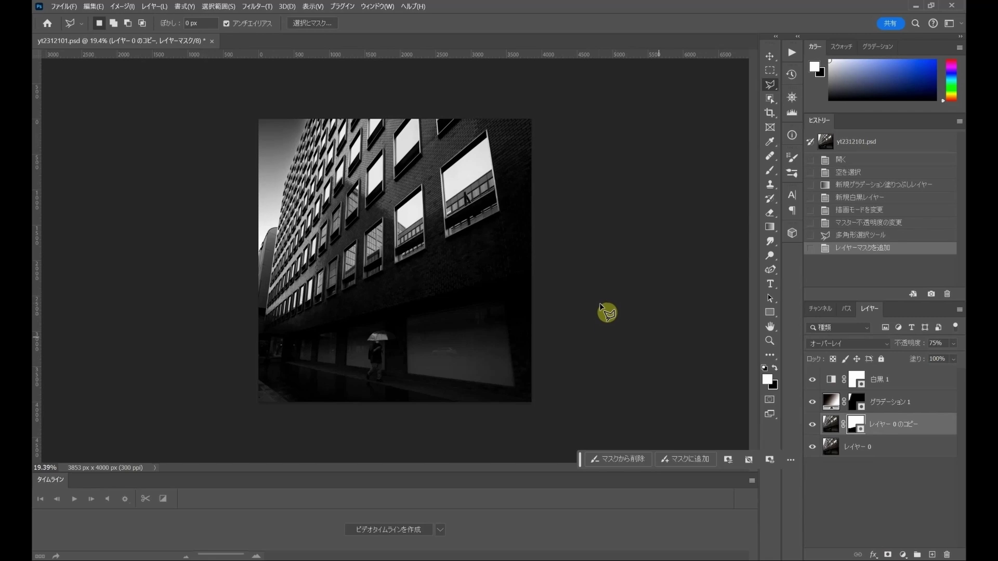
left_click(813, 425)
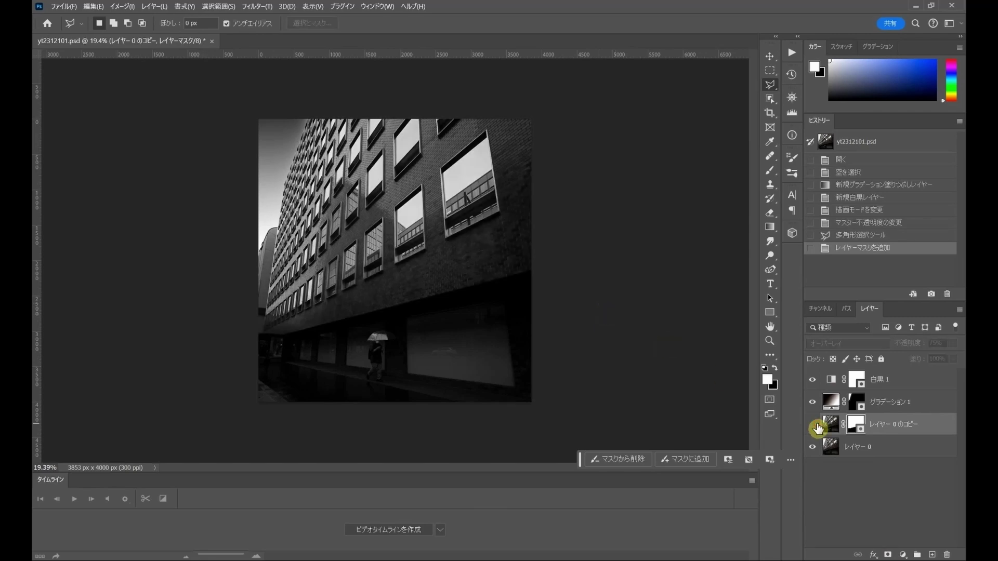
left_click(815, 427)
left_click(814, 425)
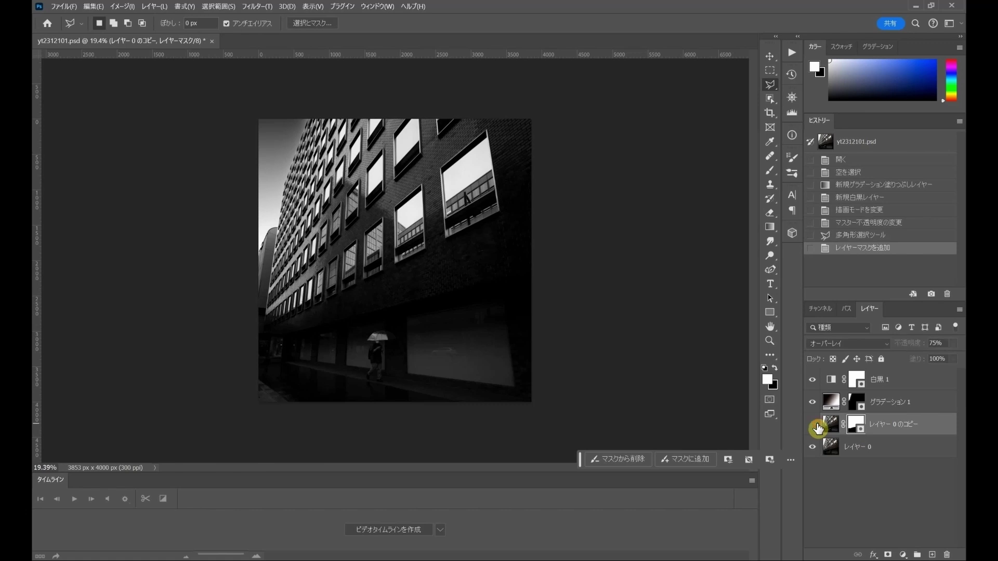
left_click(814, 425)
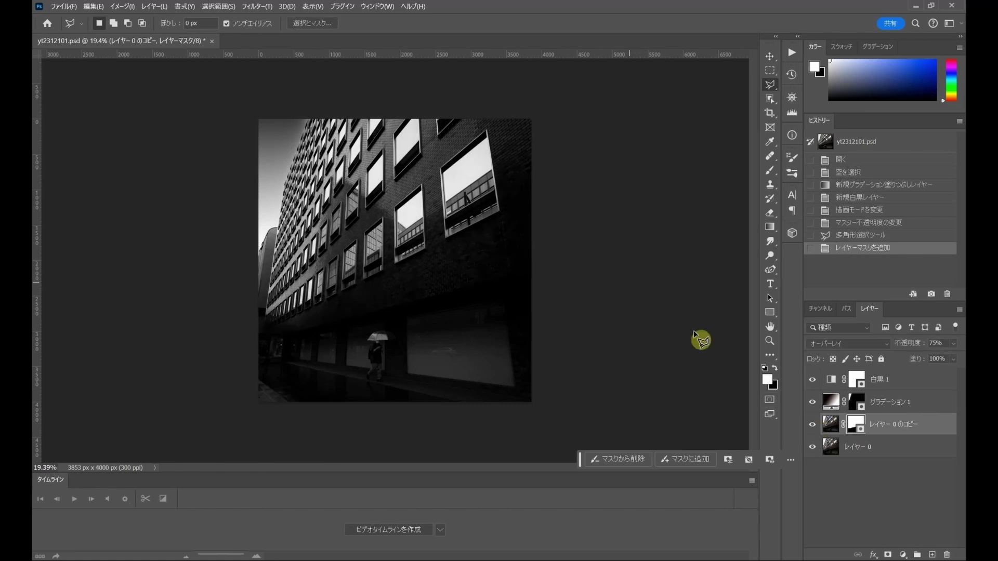
scroll(625, 281, "down", 1)
scroll(625, 280, "up", 1)
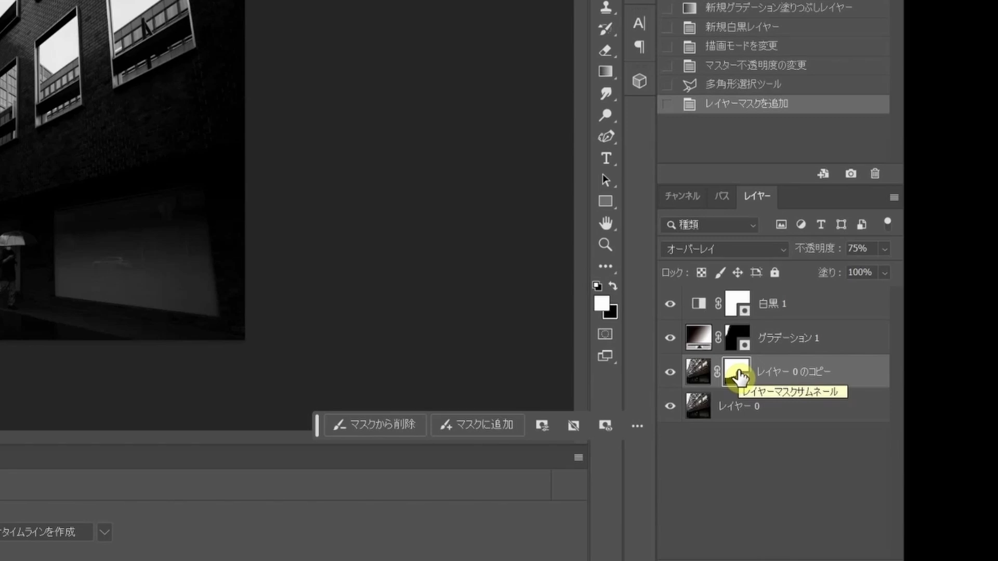
- Reload and invert the mask selection, then copy the lower street from レイヤー 0 to レイヤー 1
left_click(738, 374, "ctrl")
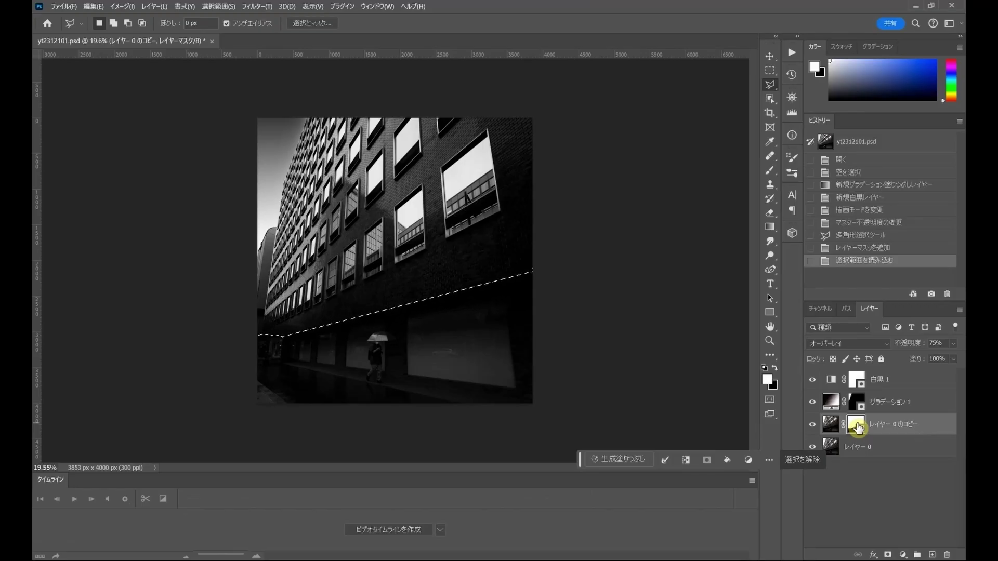
key("ctrl+shift+i")
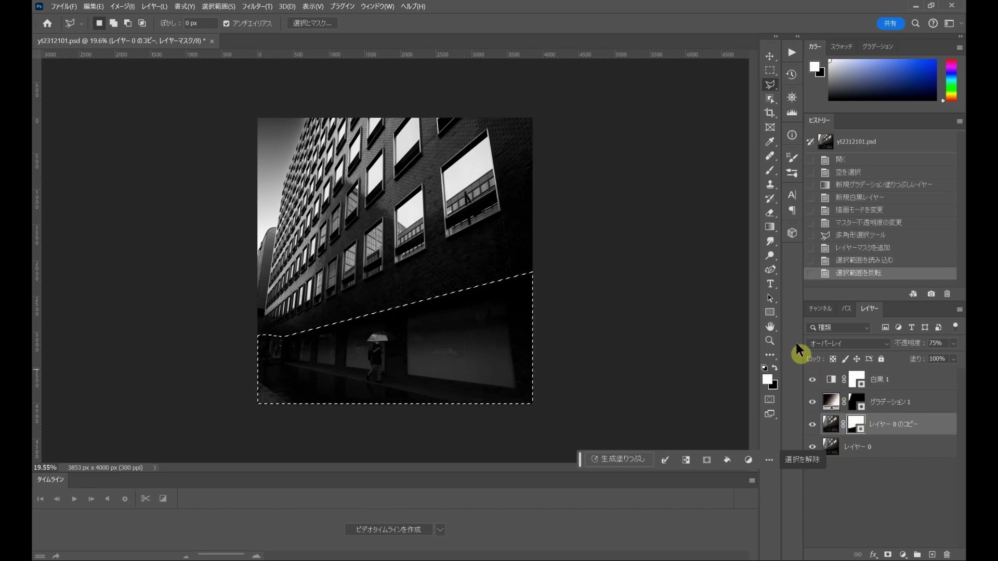
left_click(833, 447)
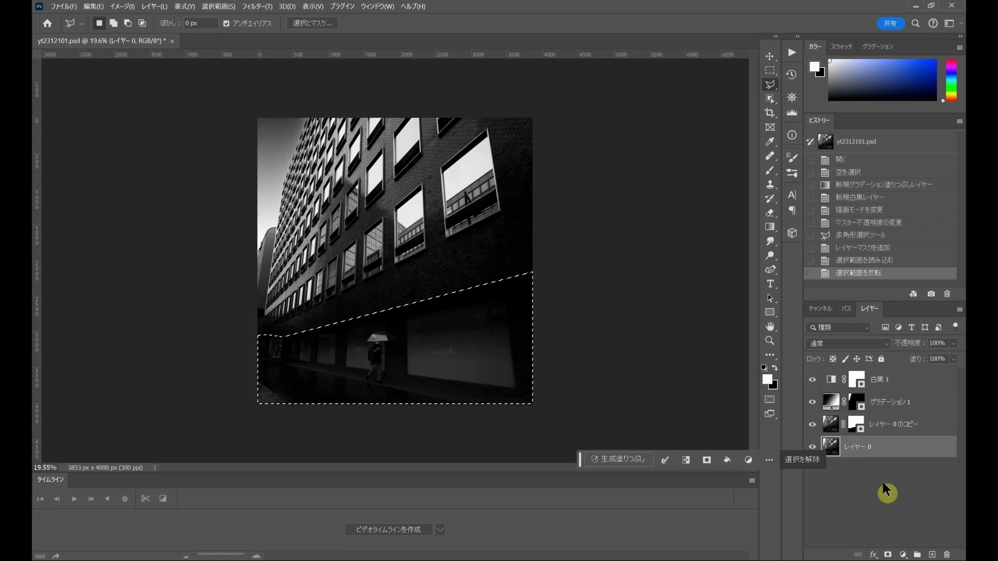
key("ctrl+j")
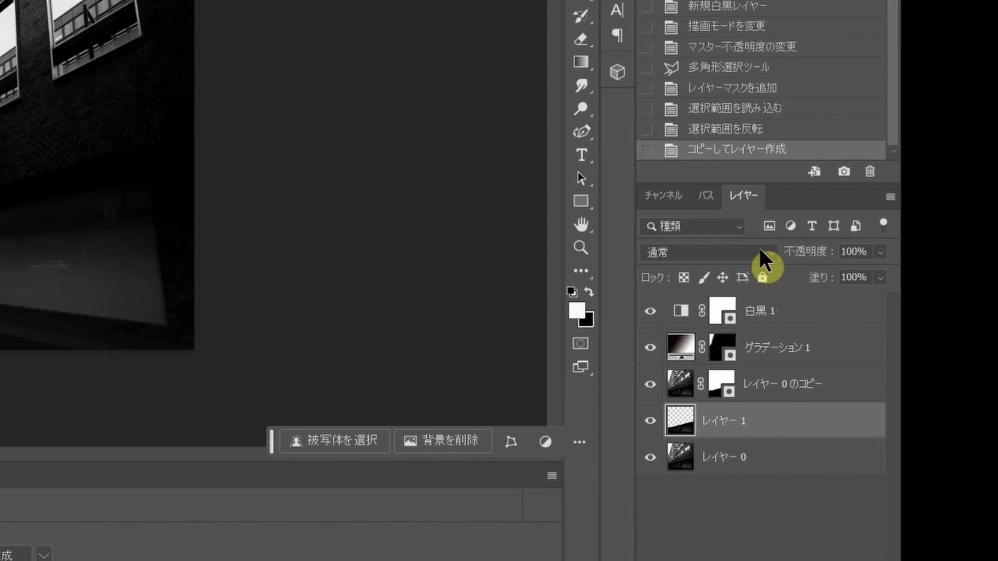
- Set レイヤー 1 to Screen blend mode at 25% opacity
left_click(760, 251)
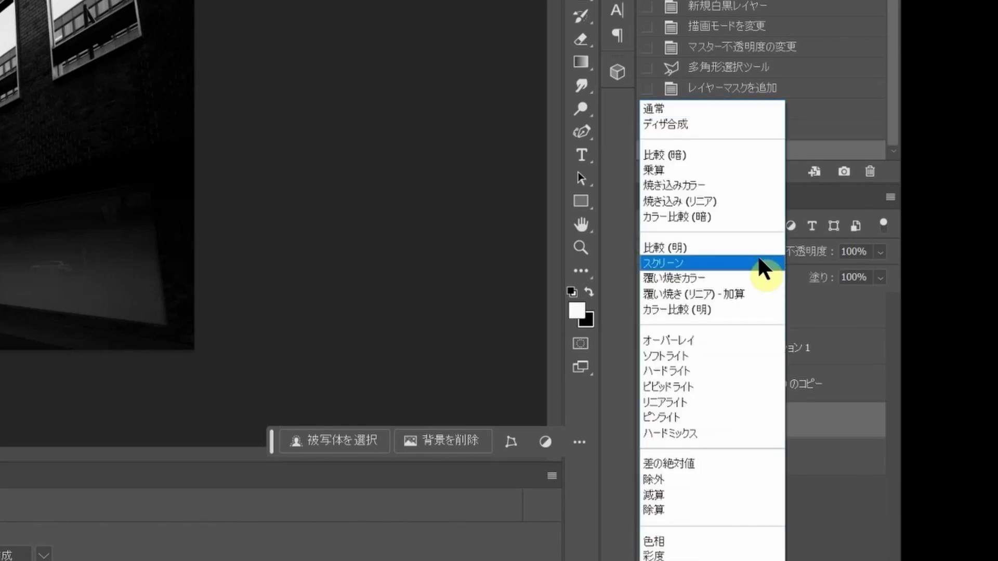
left_click(759, 262)
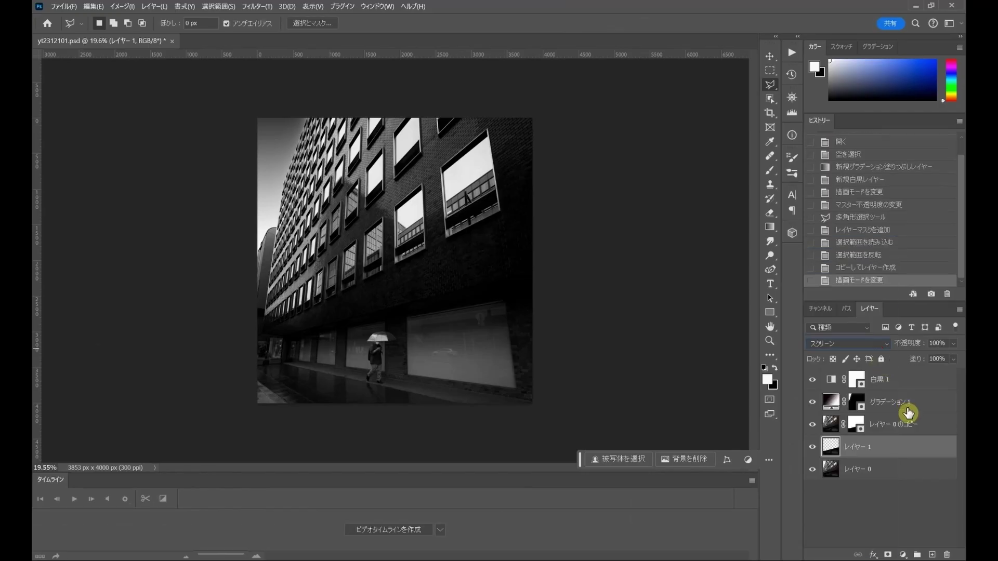
left_click(953, 343)
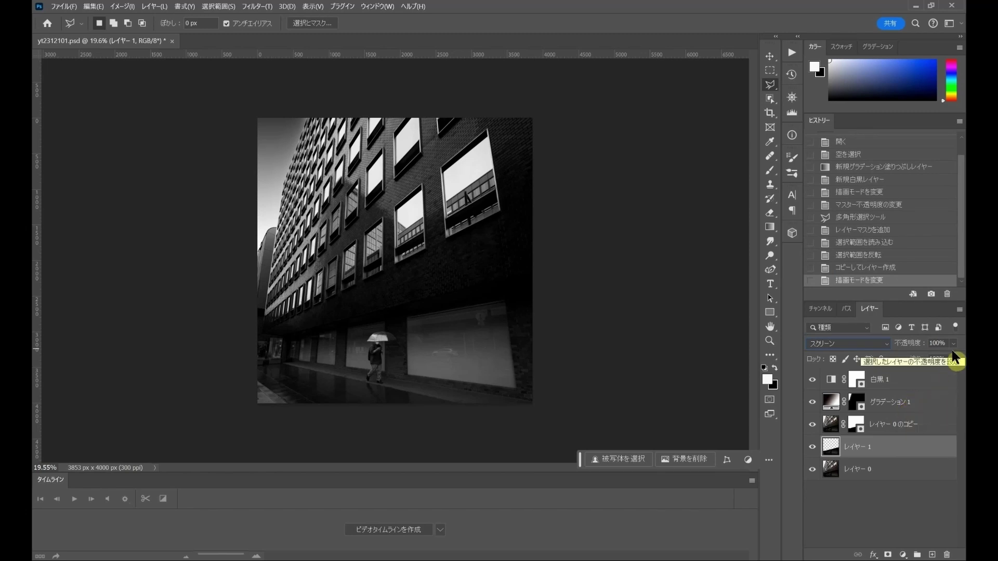
left_click_drag(933, 359, 931, 356)
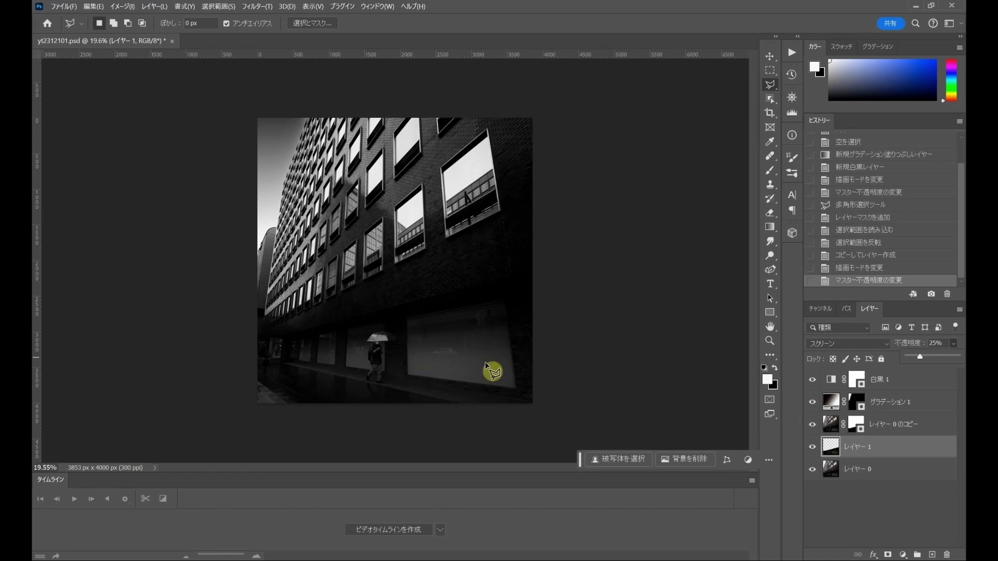
- Select the umbrella on レイヤー 0 with the Object Selection Tool and copy it to レイヤー 2
left_click(829, 472)
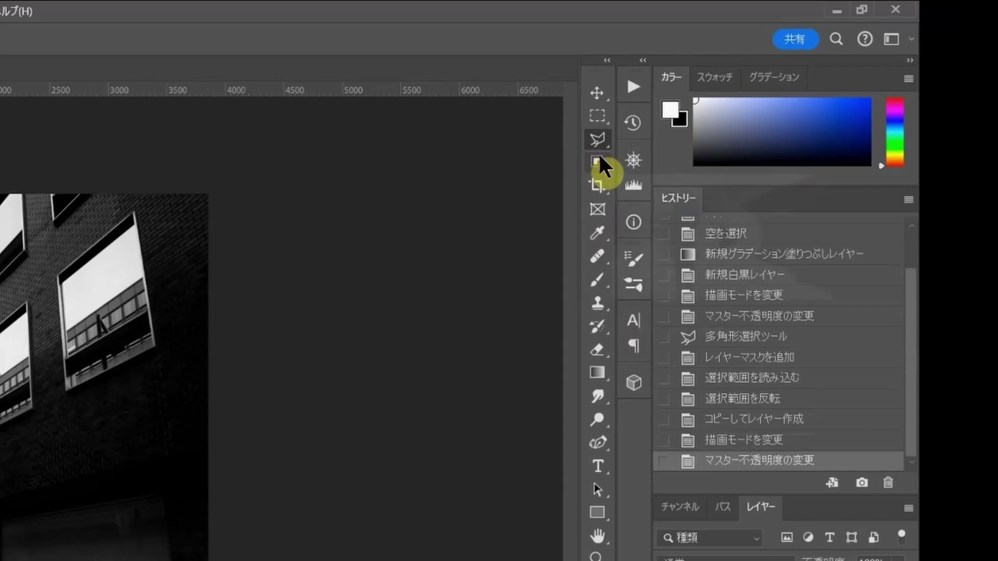
left_click(772, 97)
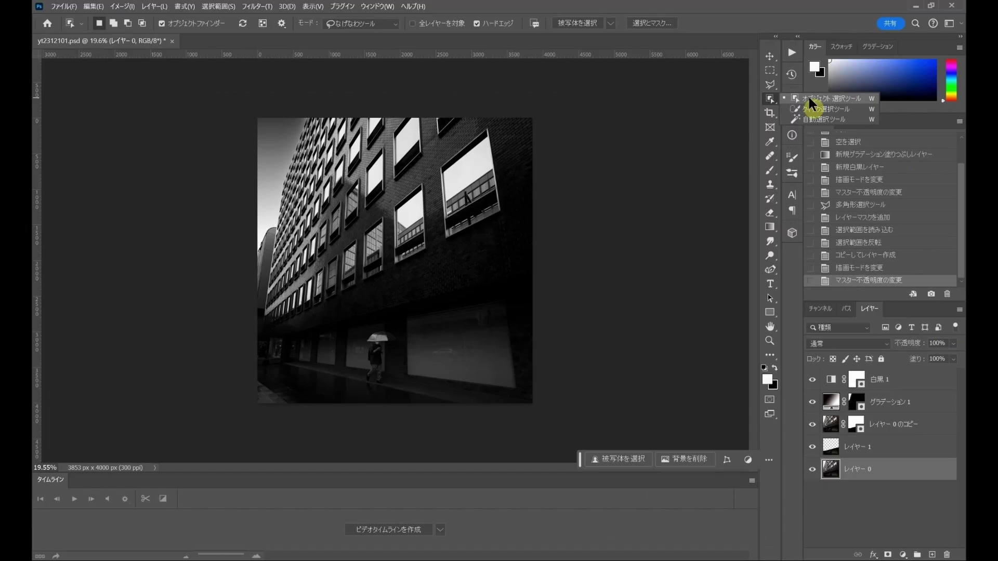
left_click(807, 98)
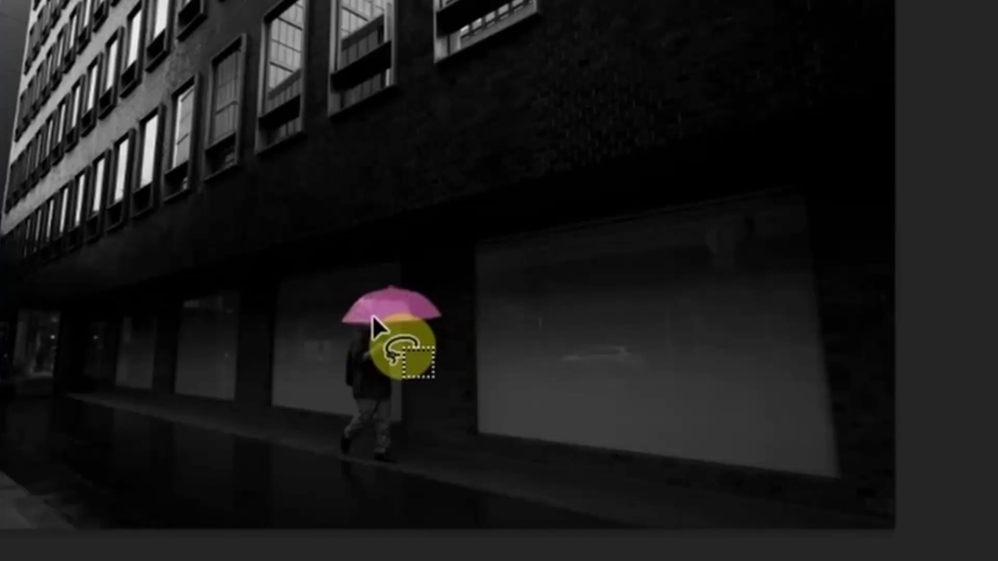
left_click(373, 317)
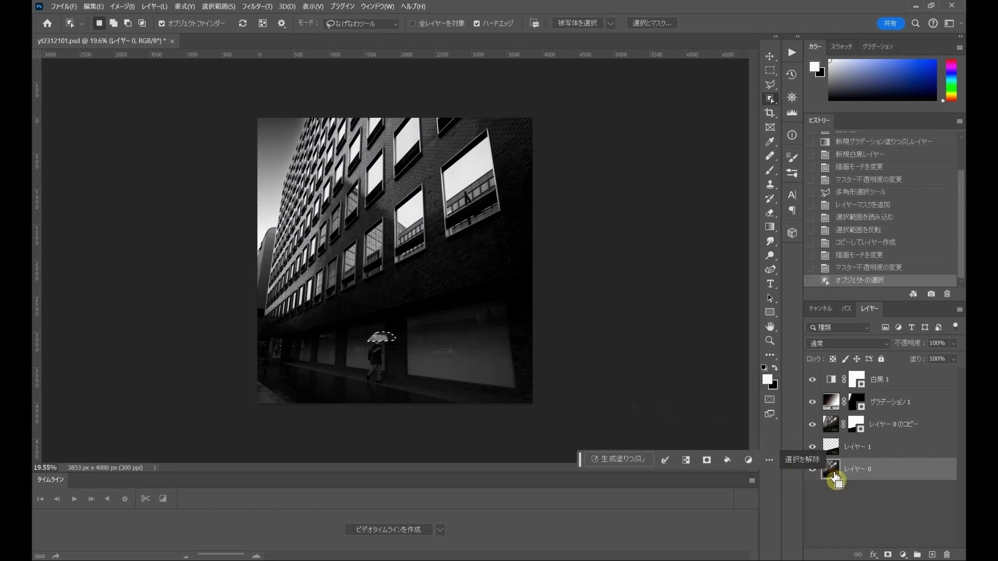
key("ctrl+j")
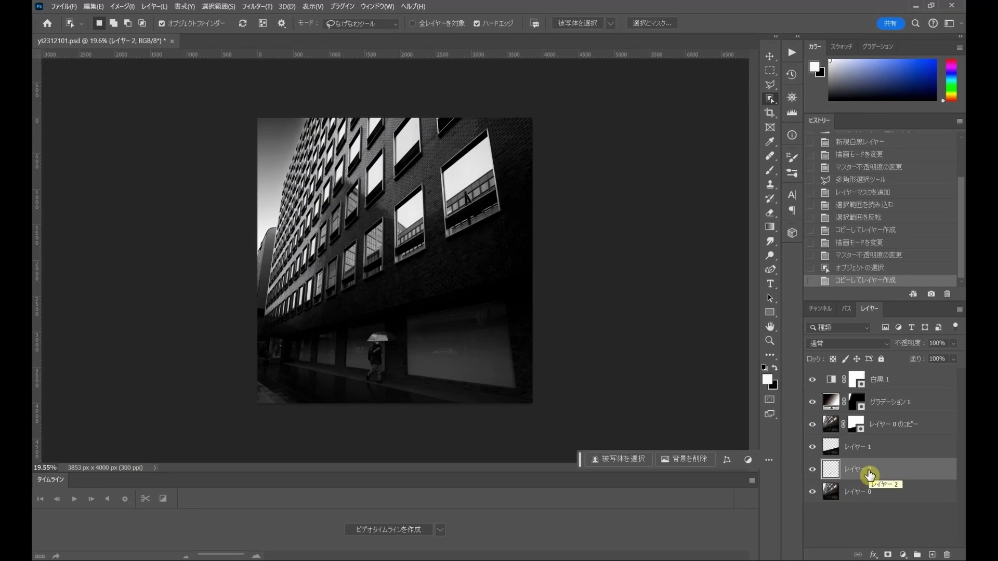
- Set Layer 2 (the umbrella) to Screen blending, then hide and re-show it to compare
left_click(883, 345)
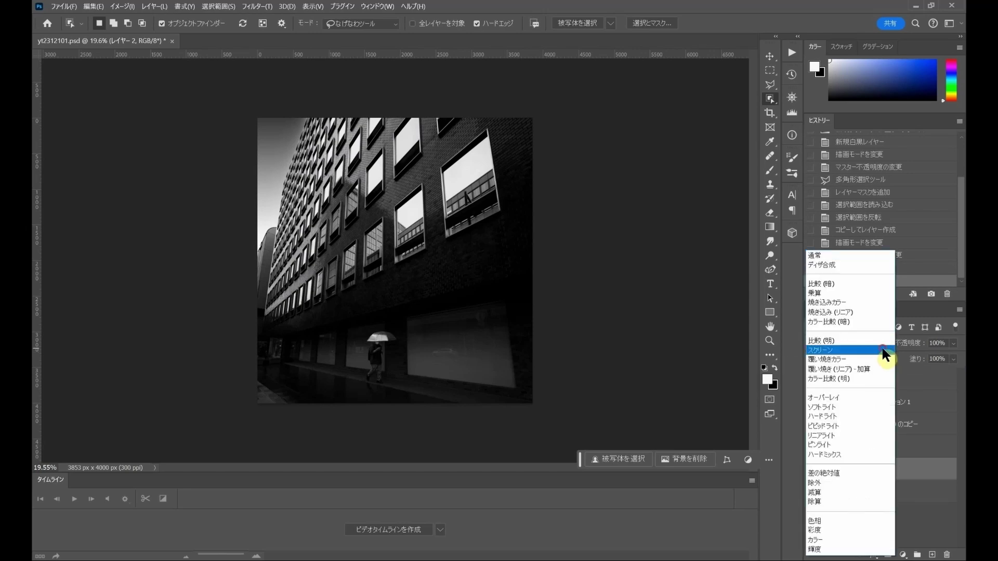
left_click(882, 348)
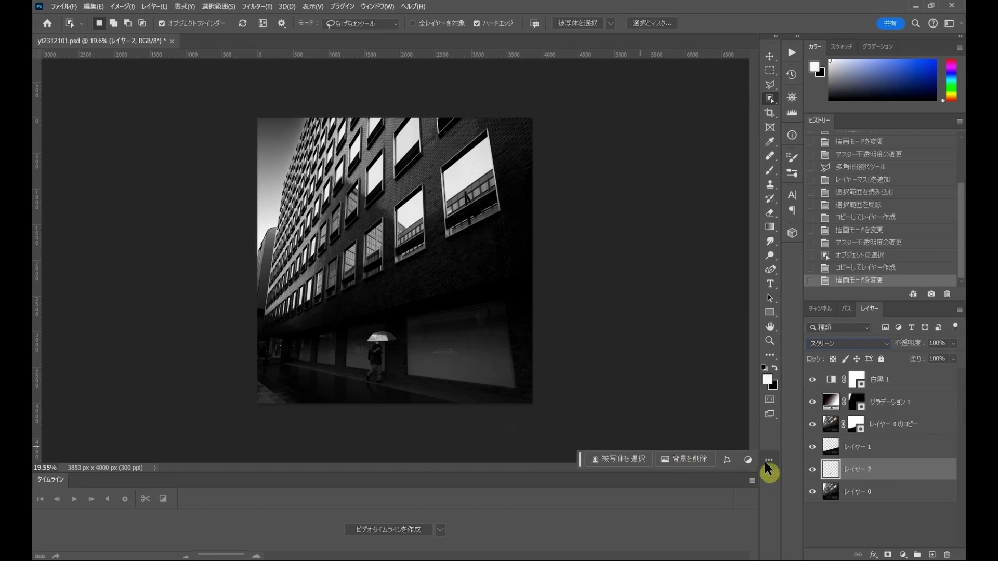
left_click(814, 470)
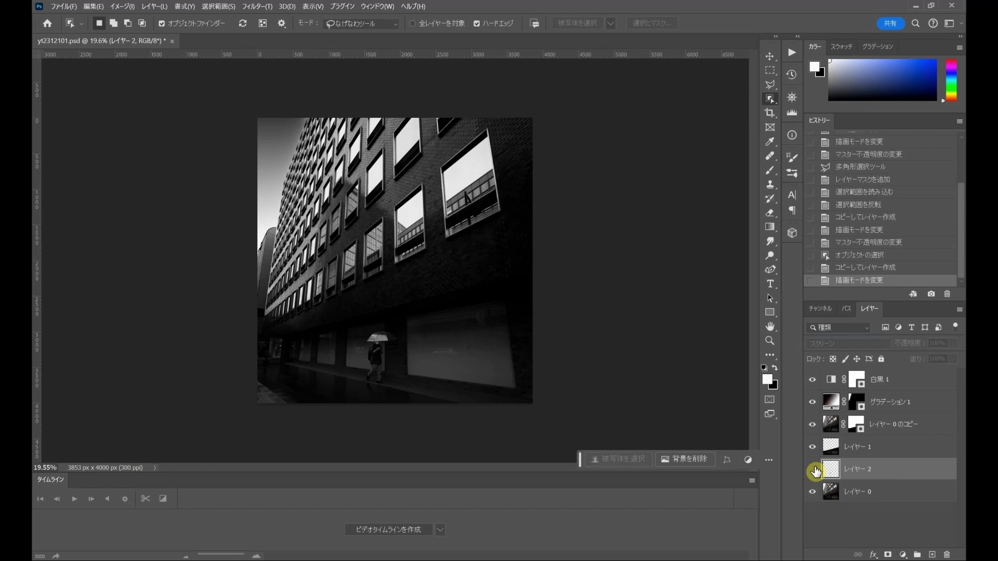
left_click(813, 470)
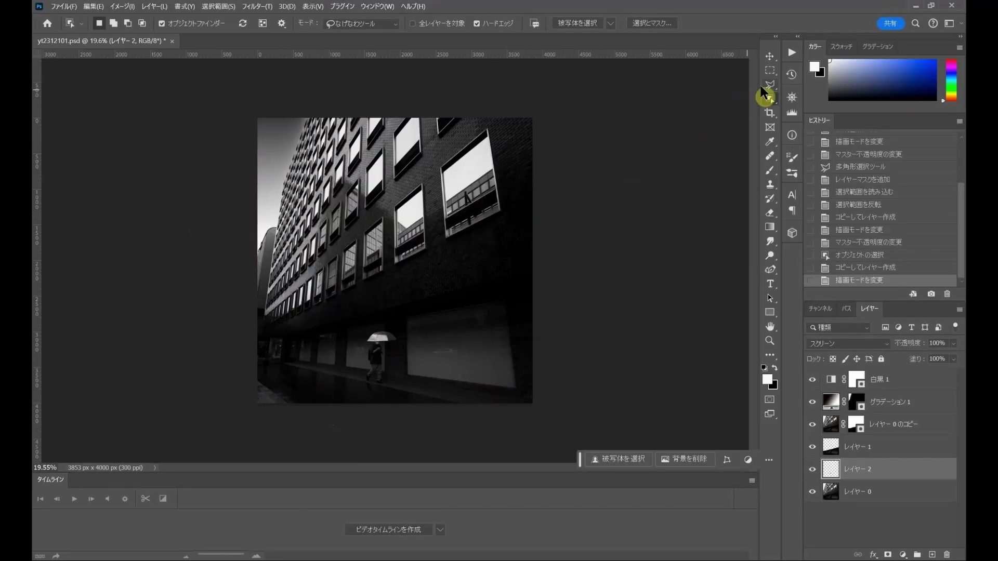
- Draw a triangular Polygonal Lasso selection over the photo's bottom-left corner
left_click(771, 86)
left_click(842, 95)
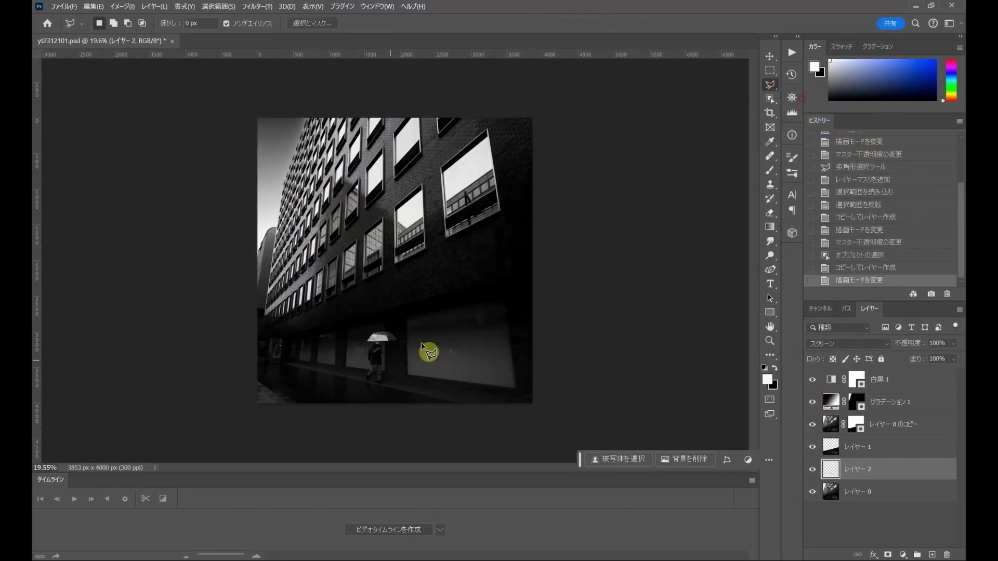
scroll(331, 449, "up", 5)
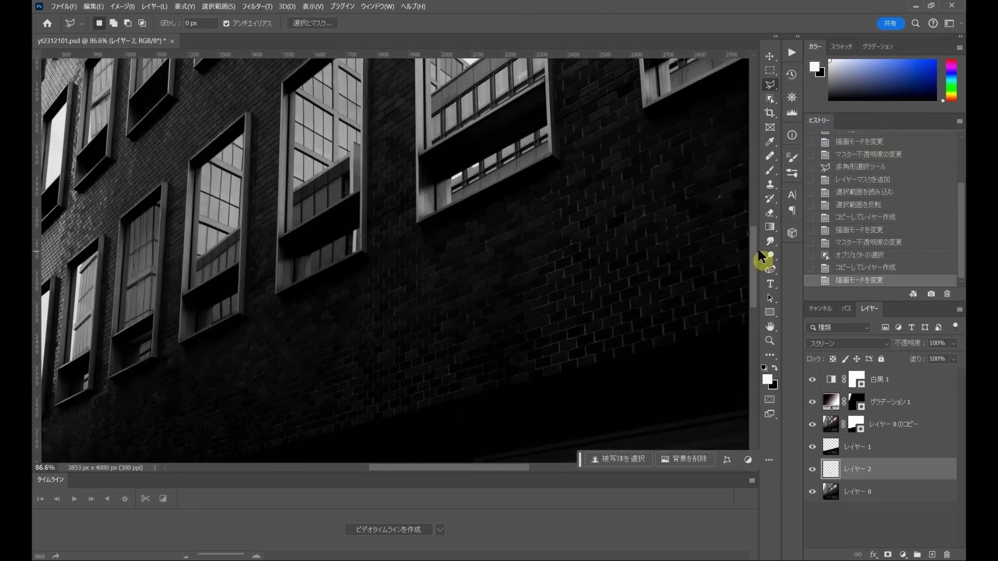
left_click_drag(753, 240, 753, 327)
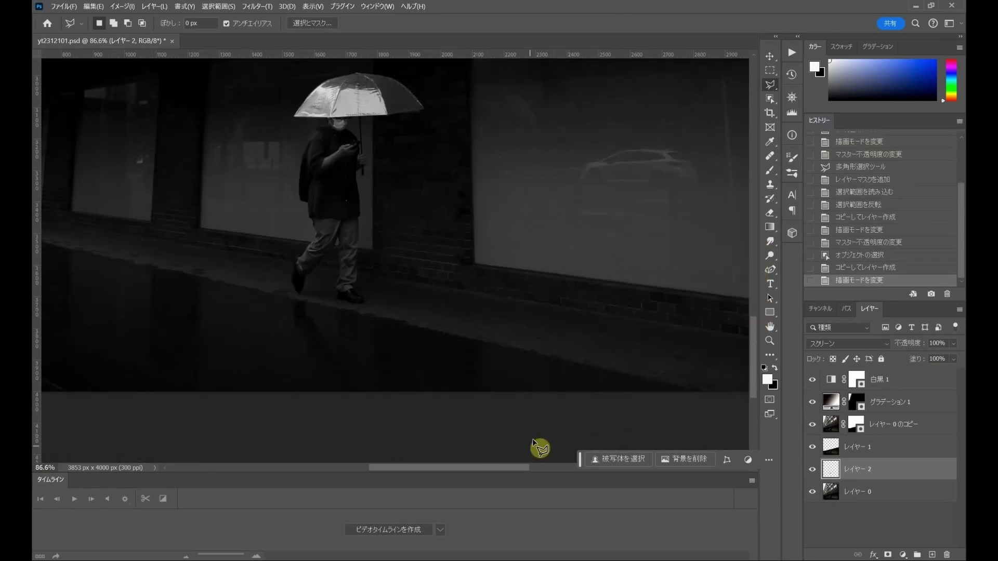
left_click_drag(520, 470, 397, 473)
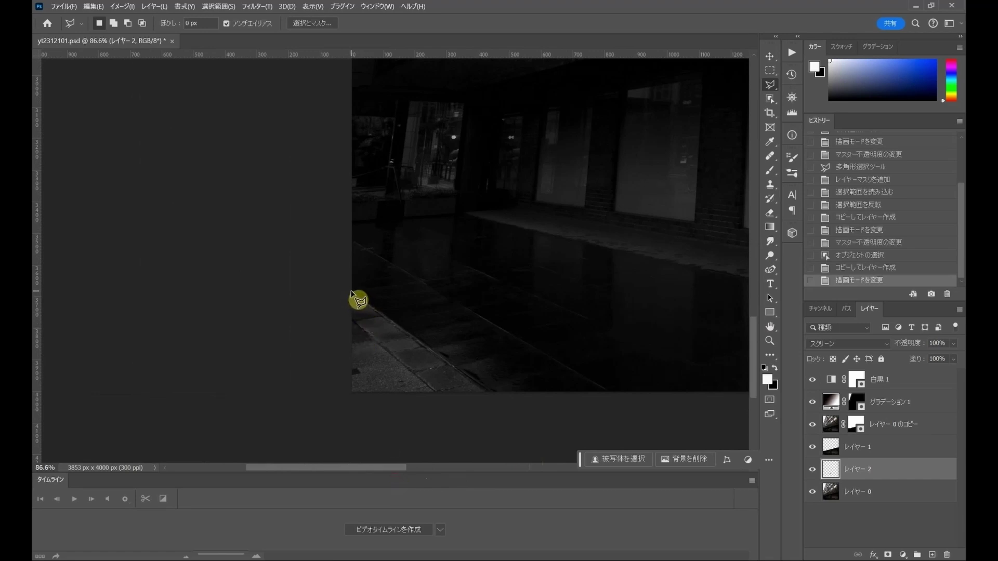
left_click(352, 292)
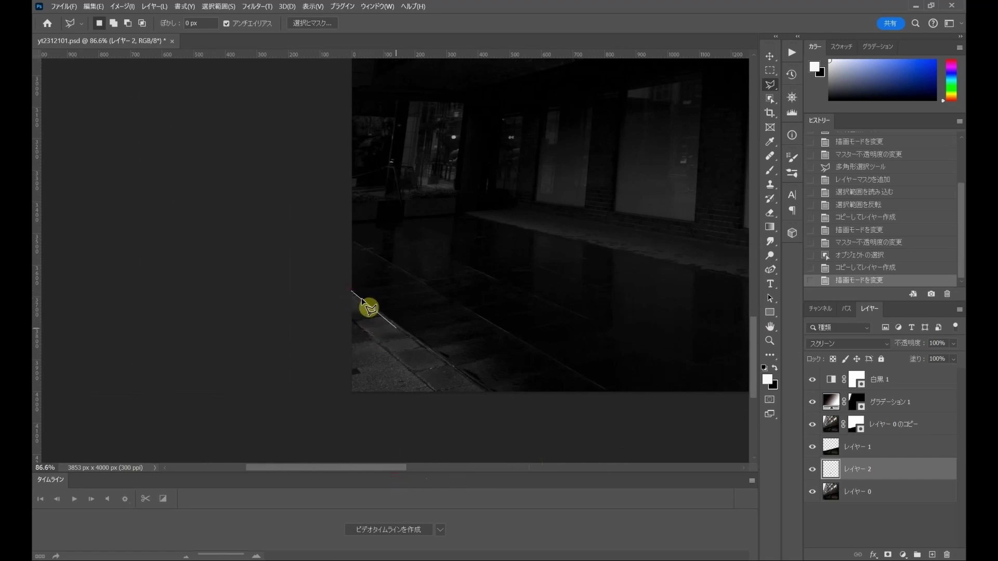
left_click(488, 394)
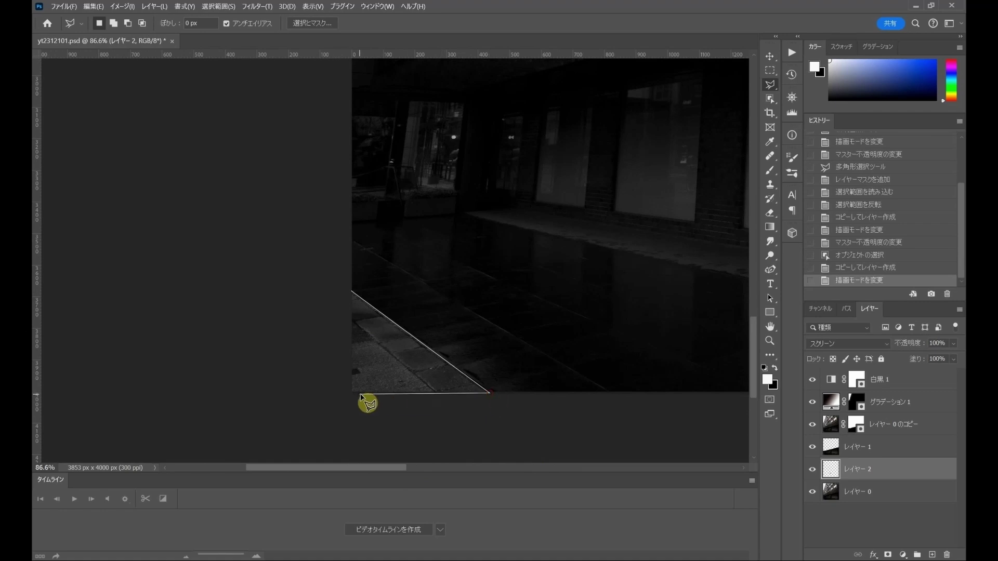
left_click(351, 394)
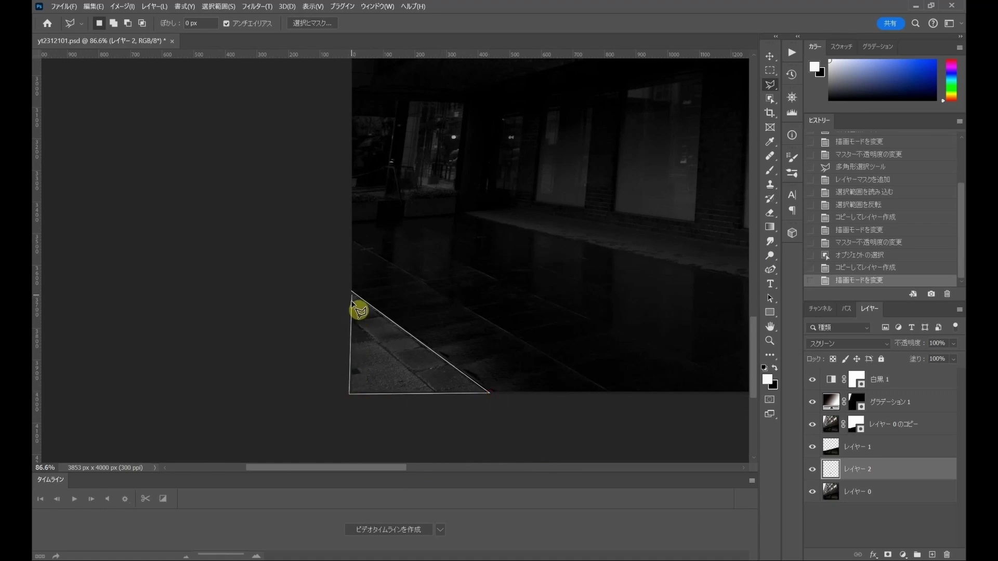
left_click(351, 292)
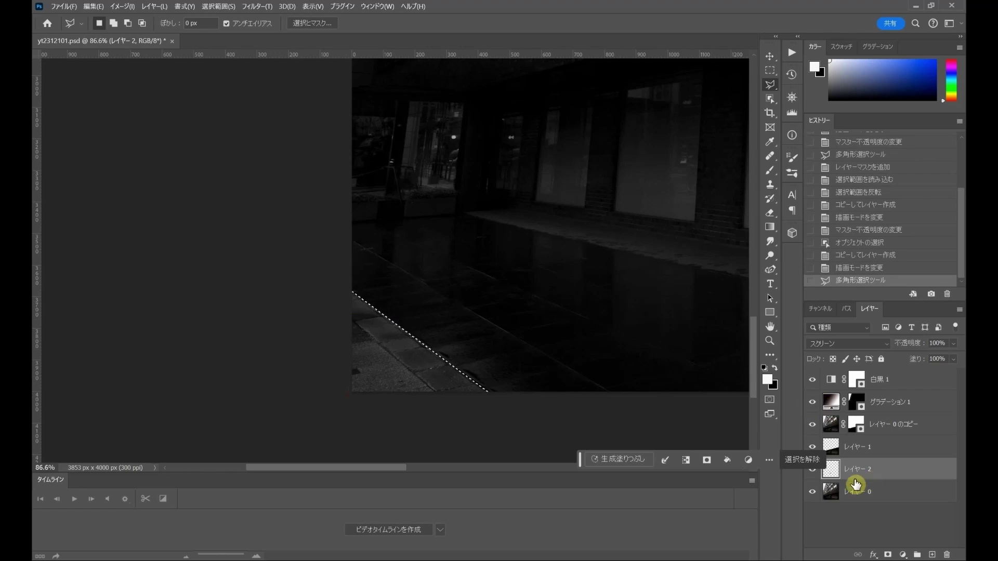
- Copy the corner selection from Layer 0 to a new layer set to Multiply at 65% opacity
left_click(841, 494)
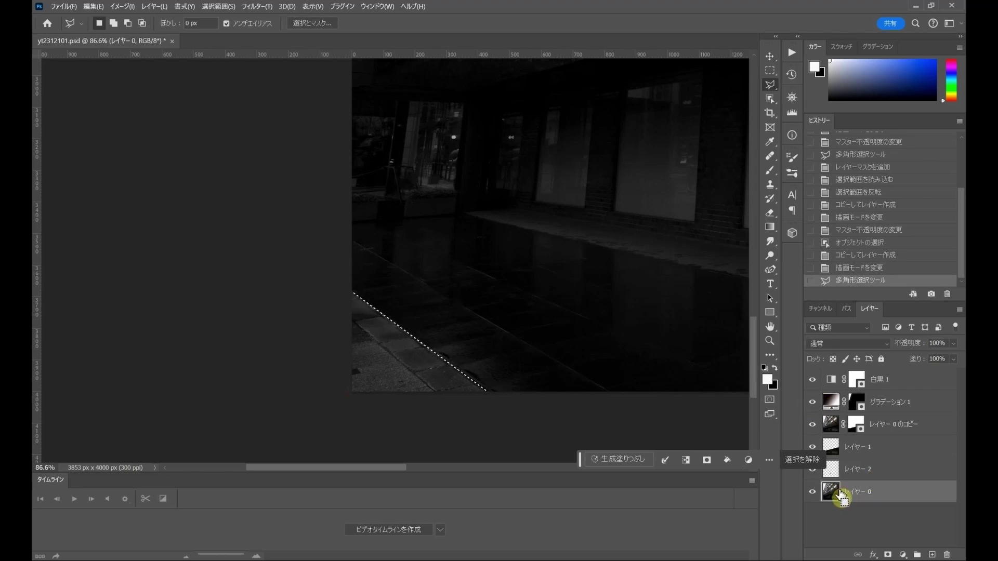
key("ctrl+j")
left_click(876, 344)
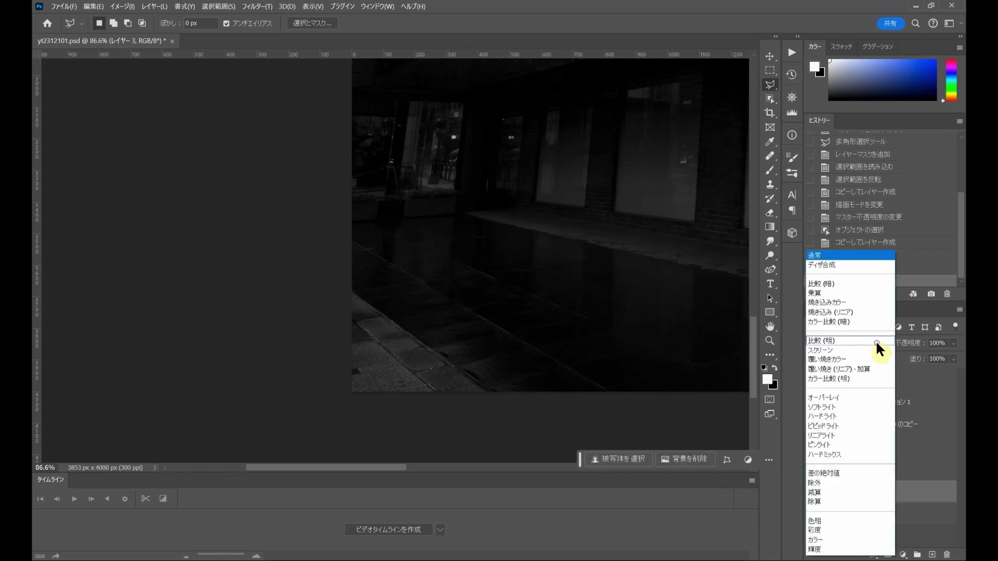
left_click(864, 293)
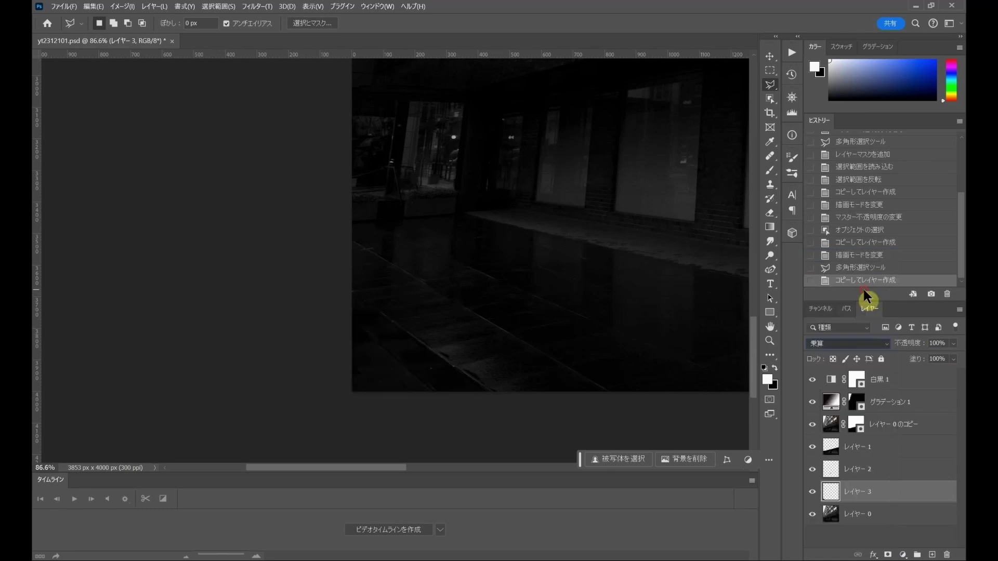
left_click(953, 344)
left_click(938, 356)
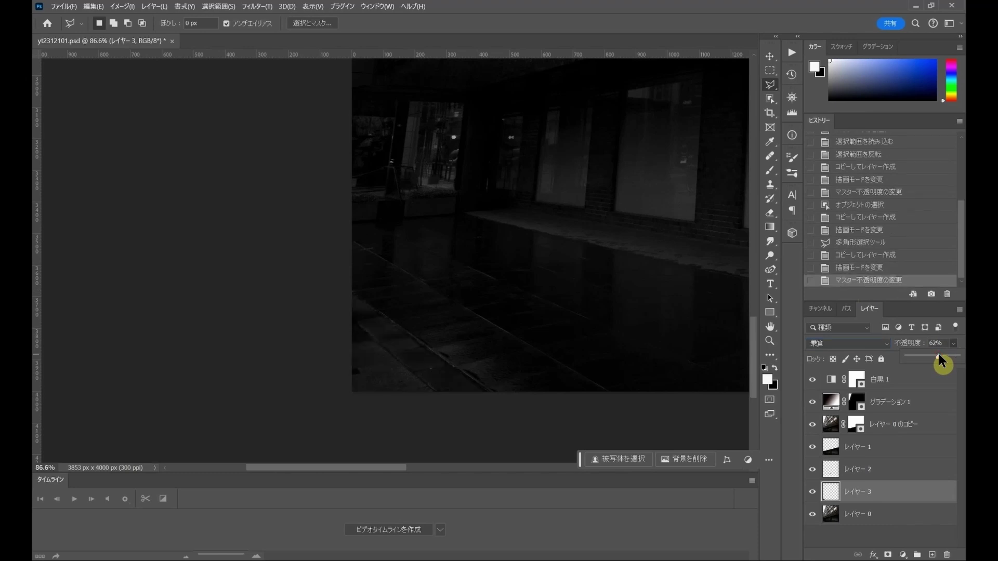
left_click_drag(938, 356, 940, 356)
scroll(571, 418, "down", 2)
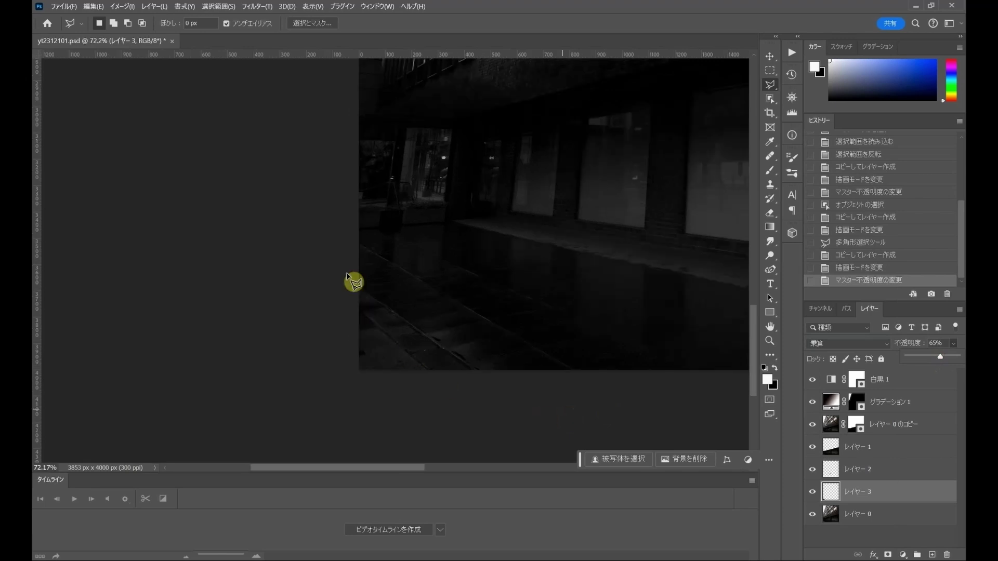
scroll(475, 355, "down", 2)
scroll(475, 355, "down", 1)
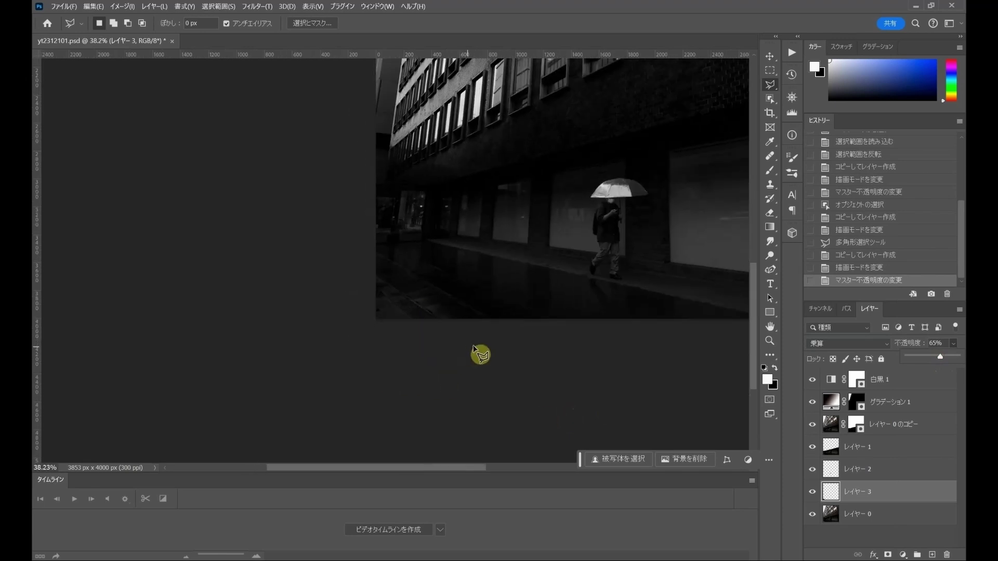
scroll(474, 353, "down", 3)
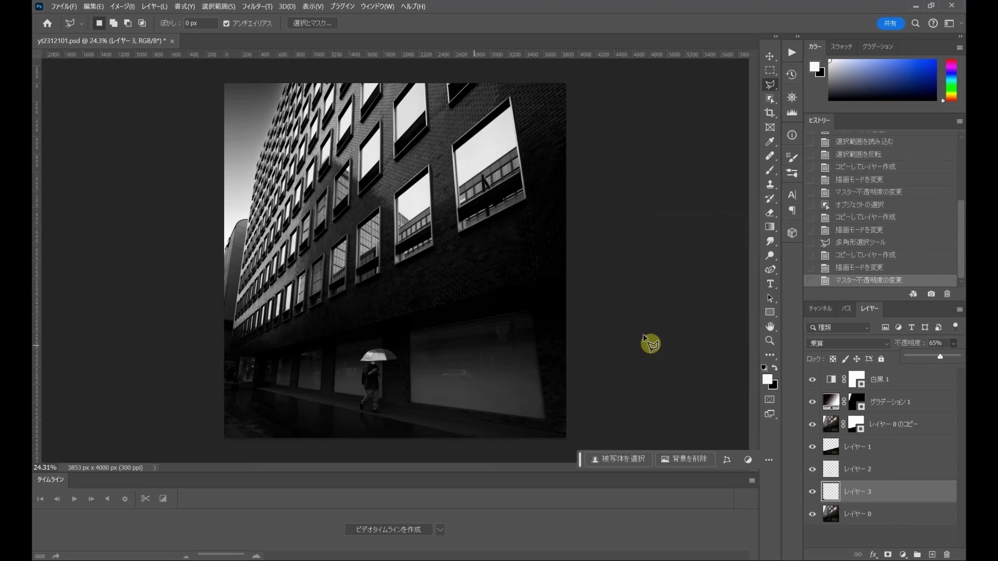
scroll(648, 341, "down", 1)
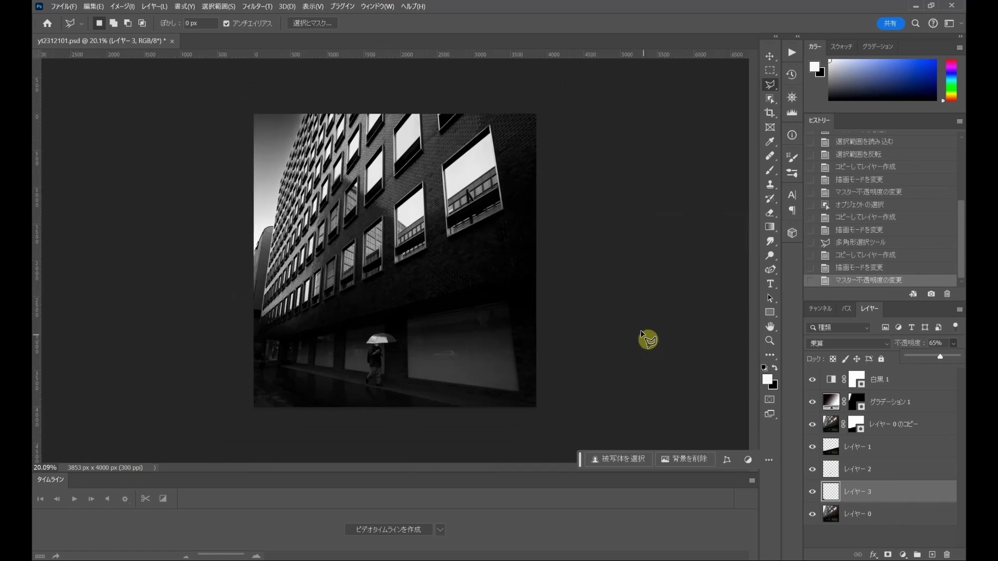